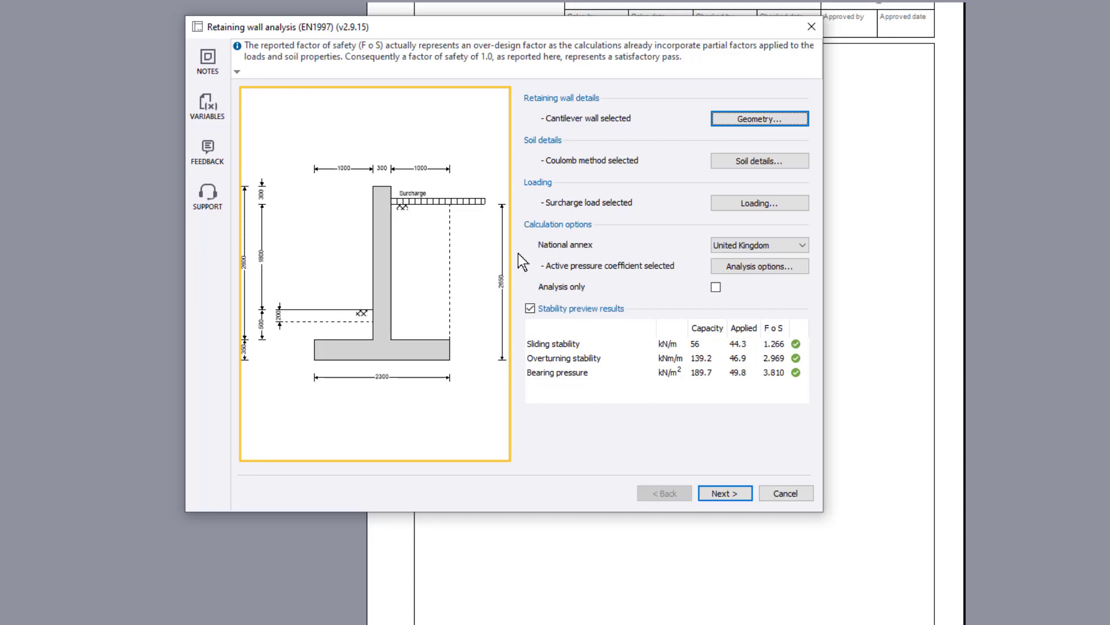
- In Geometry, set the retained soil surface angle to 10 degrees and review the stem type choices
left_click(796, 121)
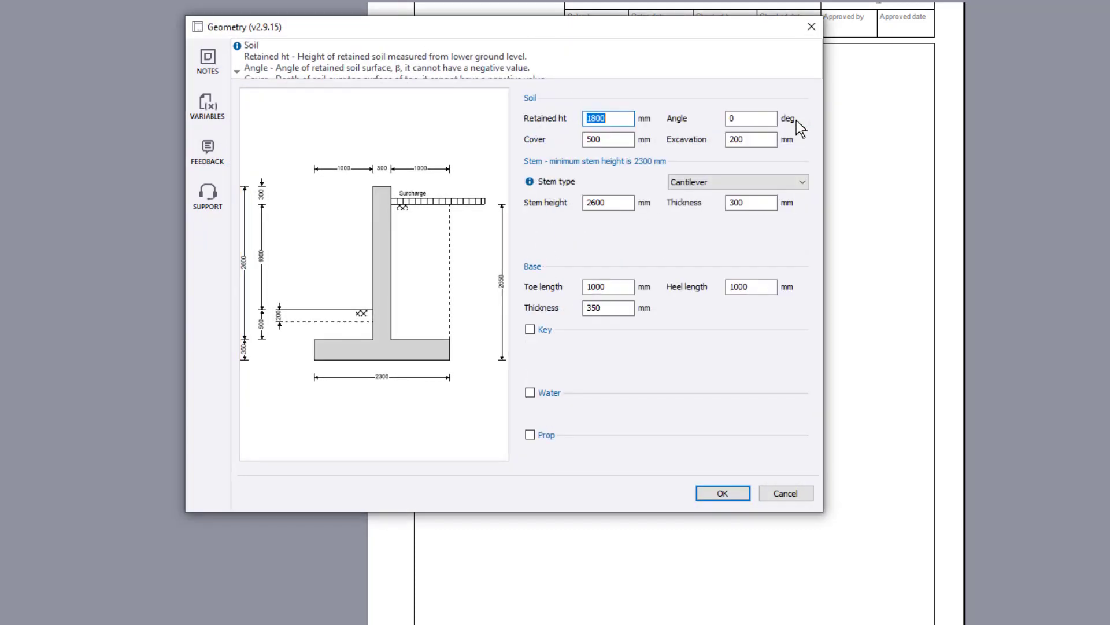
key("Tab")
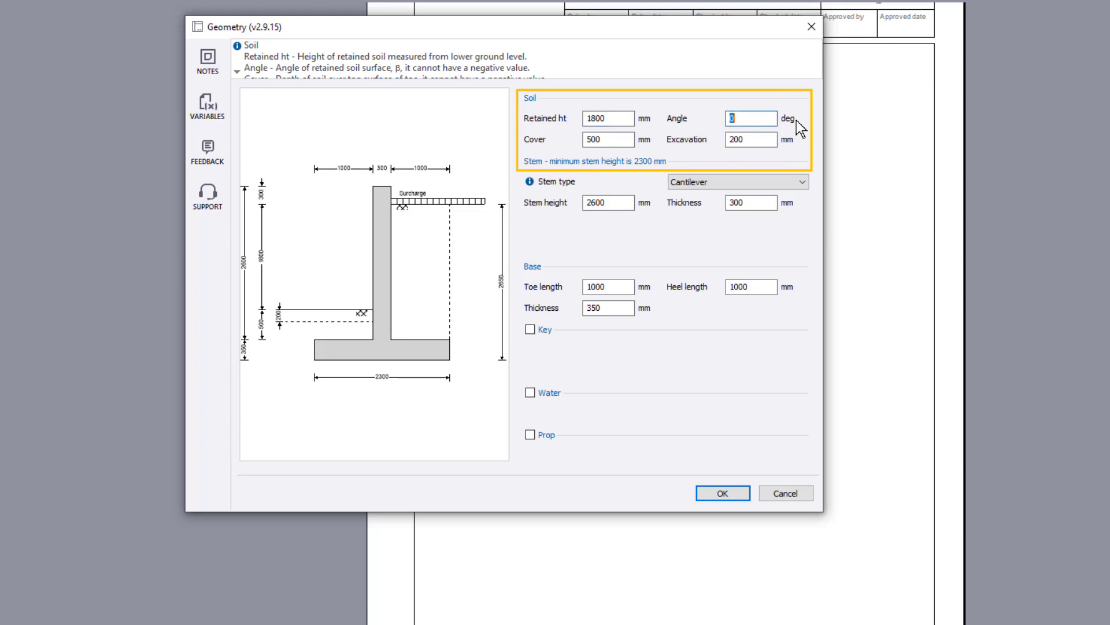
type("10")
key("Tab")
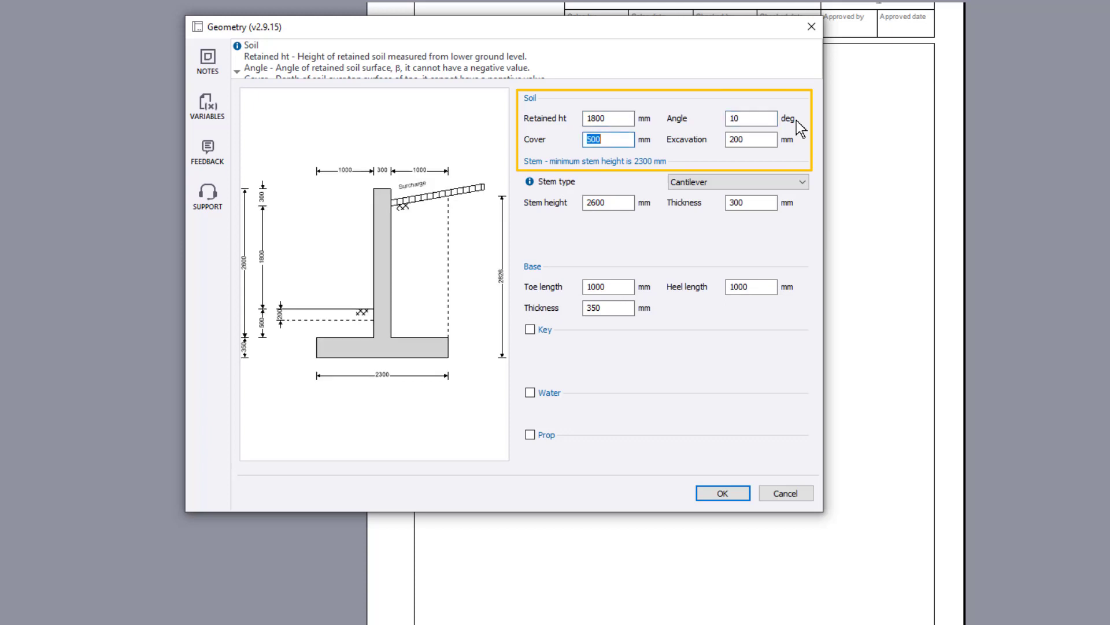
key("Tab")
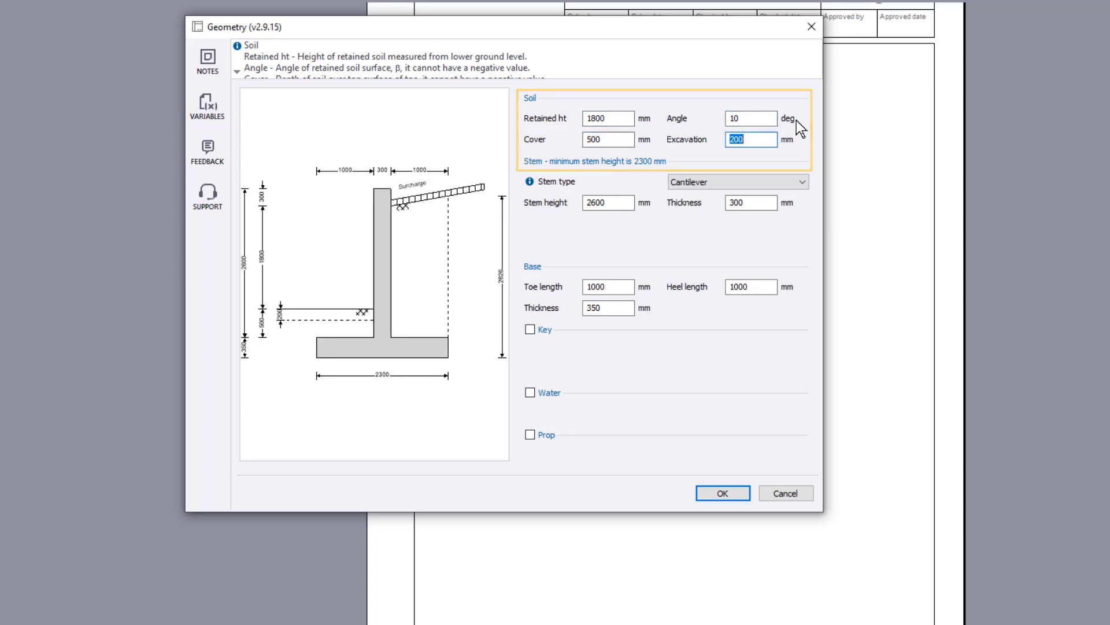
left_click(803, 181)
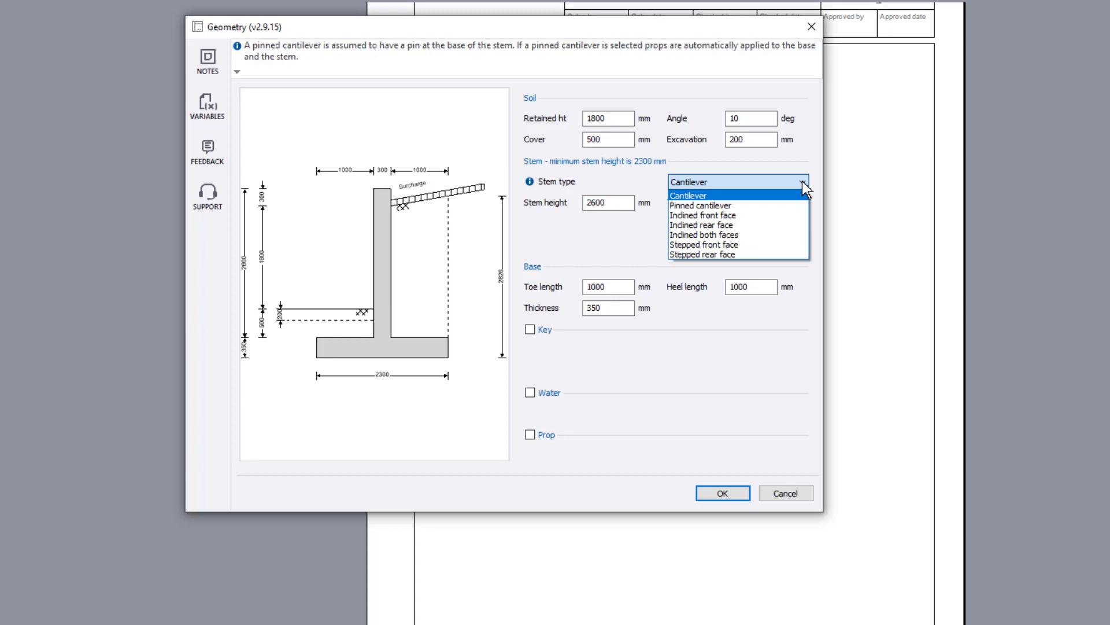
left_click(802, 181)
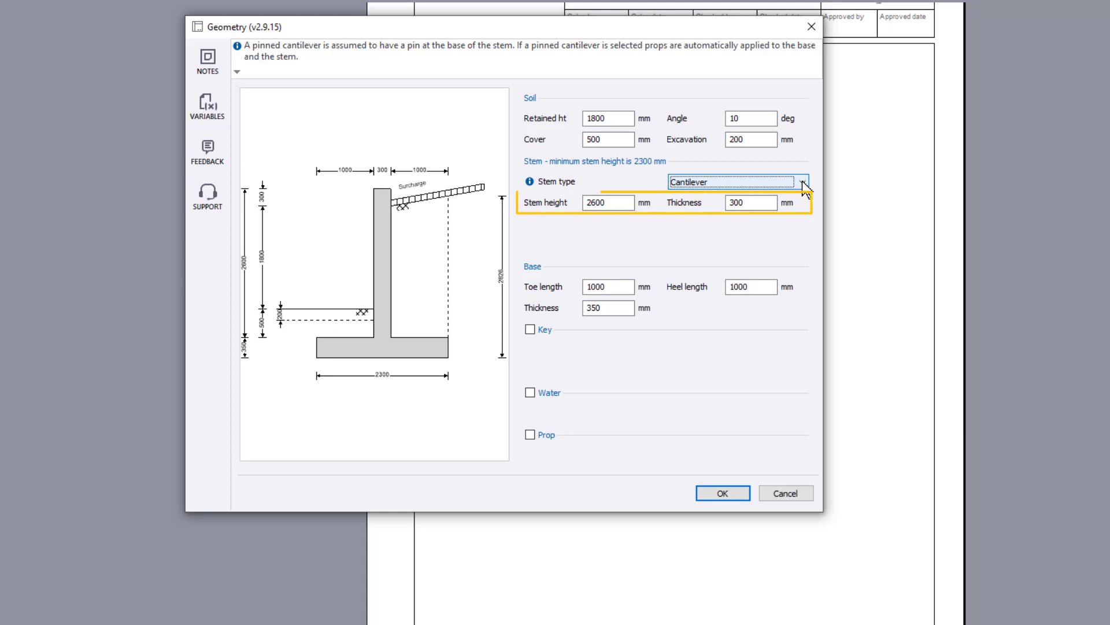
left_click(803, 183)
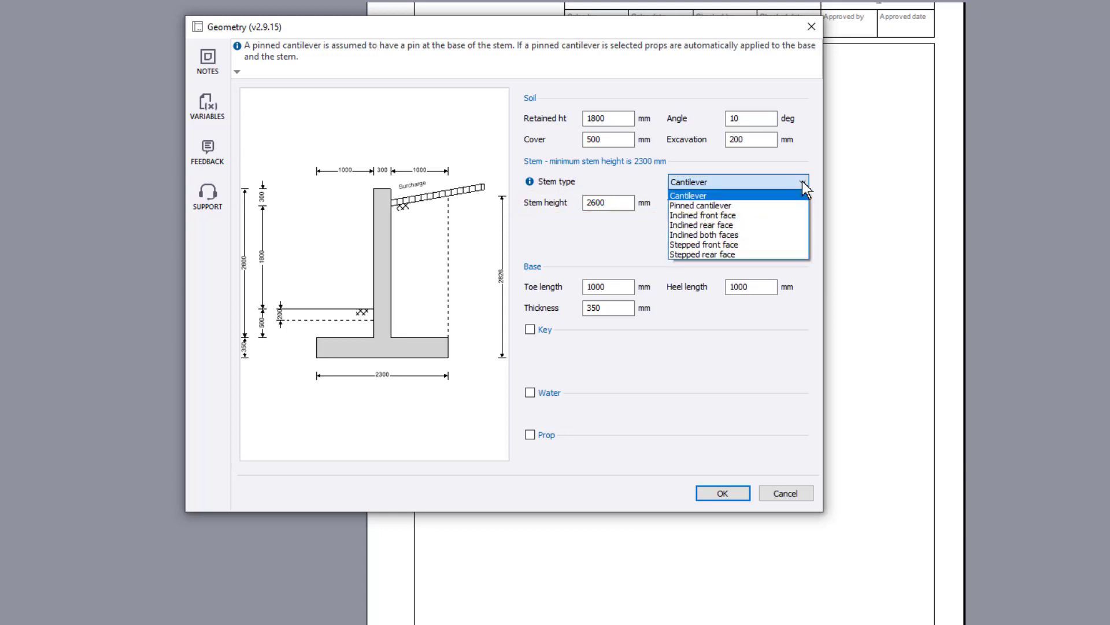
key("Down")
key("Down")
key("Return")
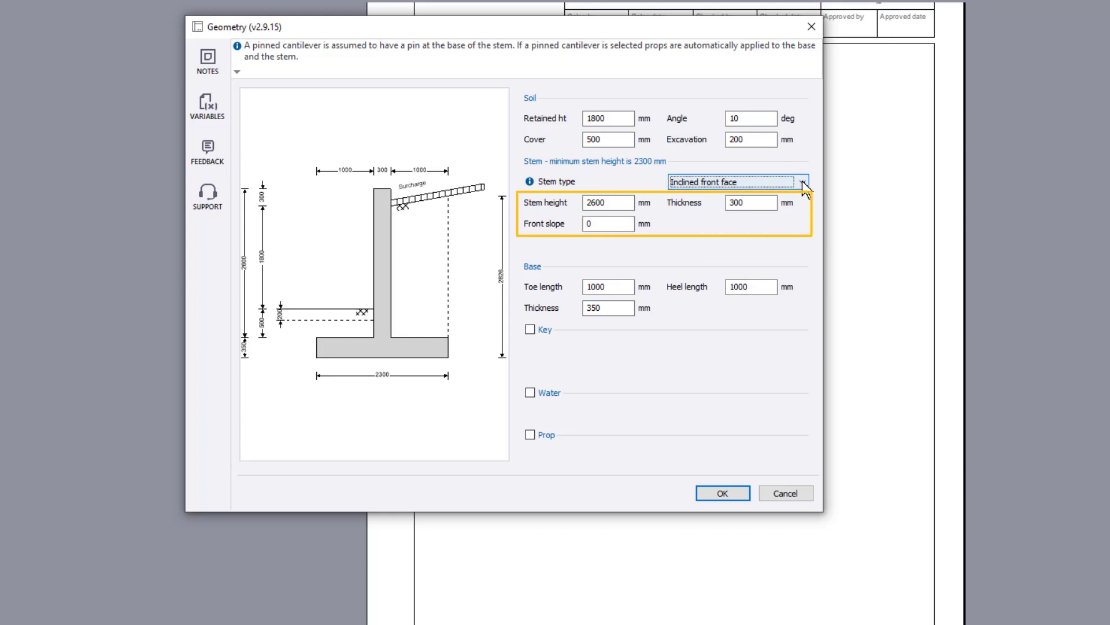
left_click(802, 183)
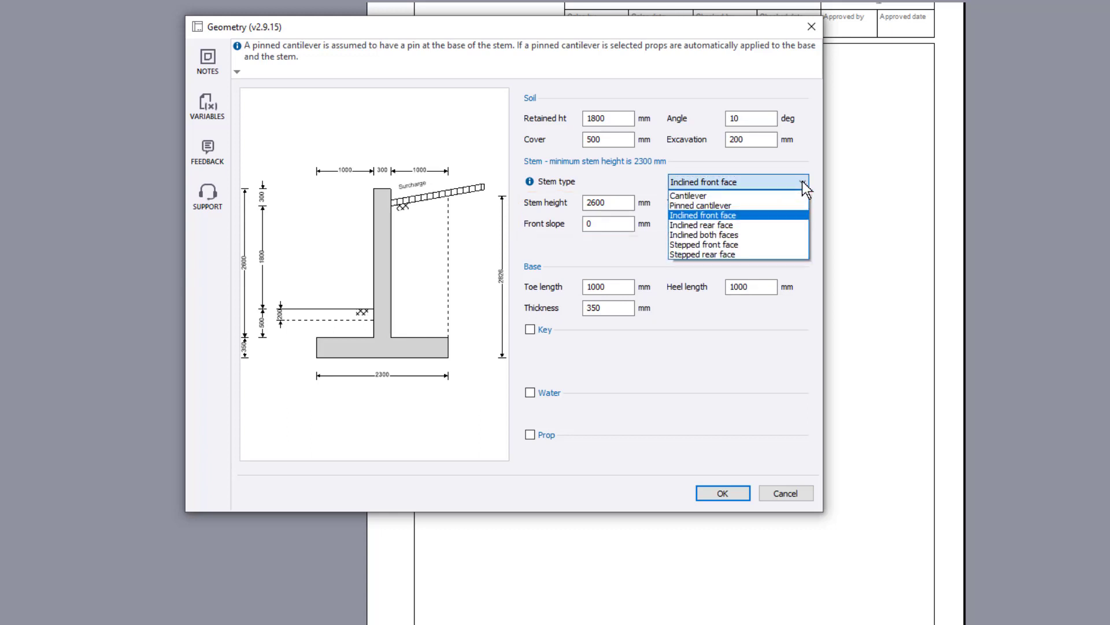
key("Down")
key("Down")
key("Down")
key("Return")
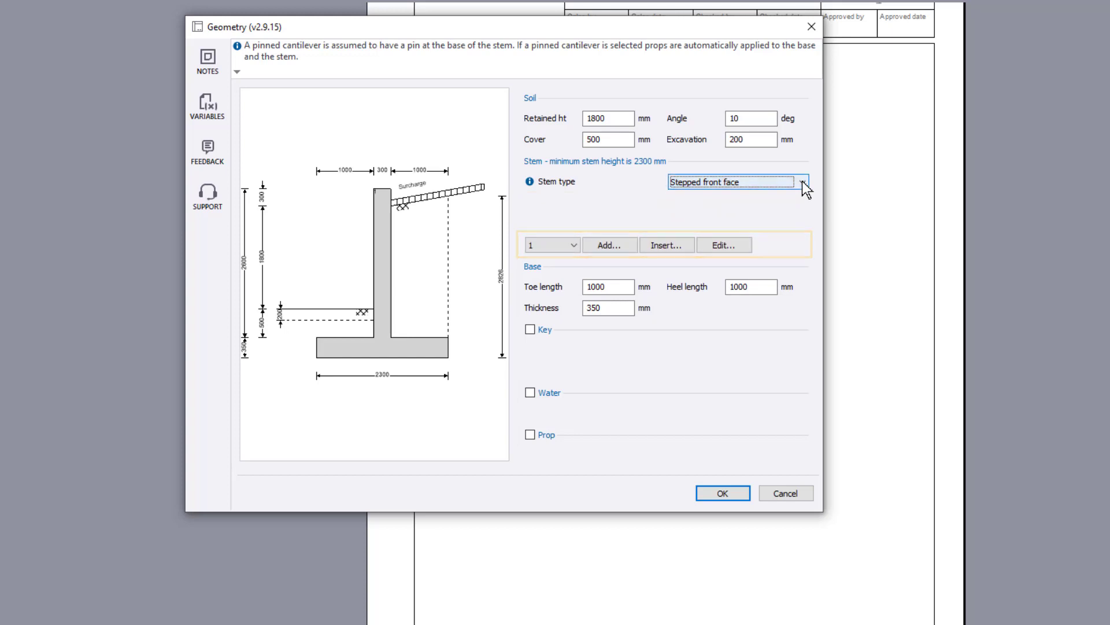
left_click(803, 182)
key("Up")
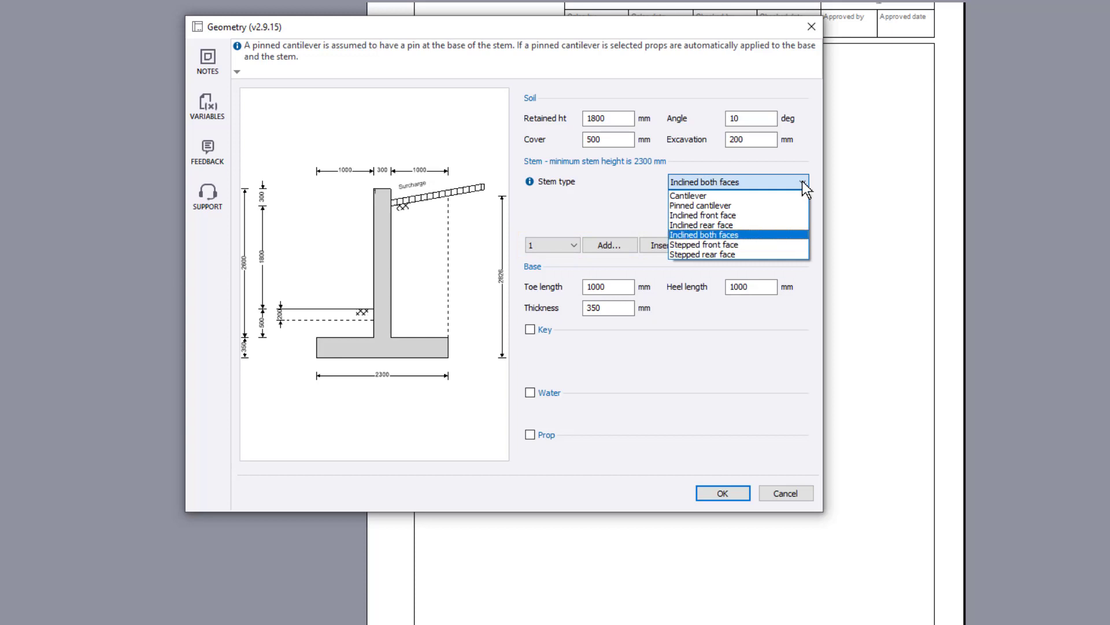
key("Up")
key("Up")
key("Up")
key("Up")
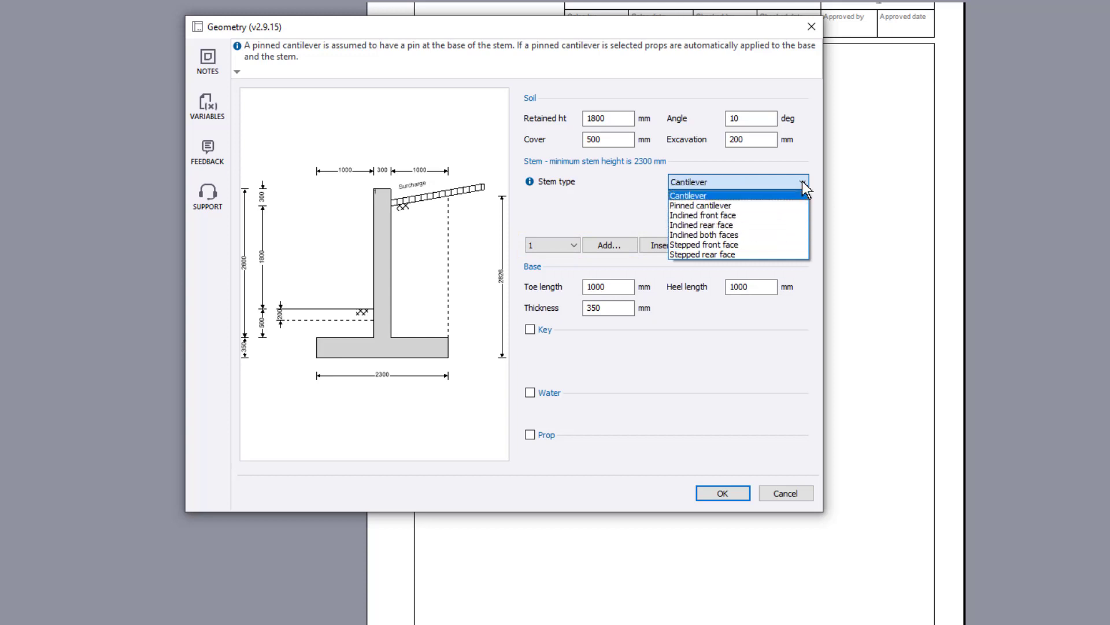
key("Return")
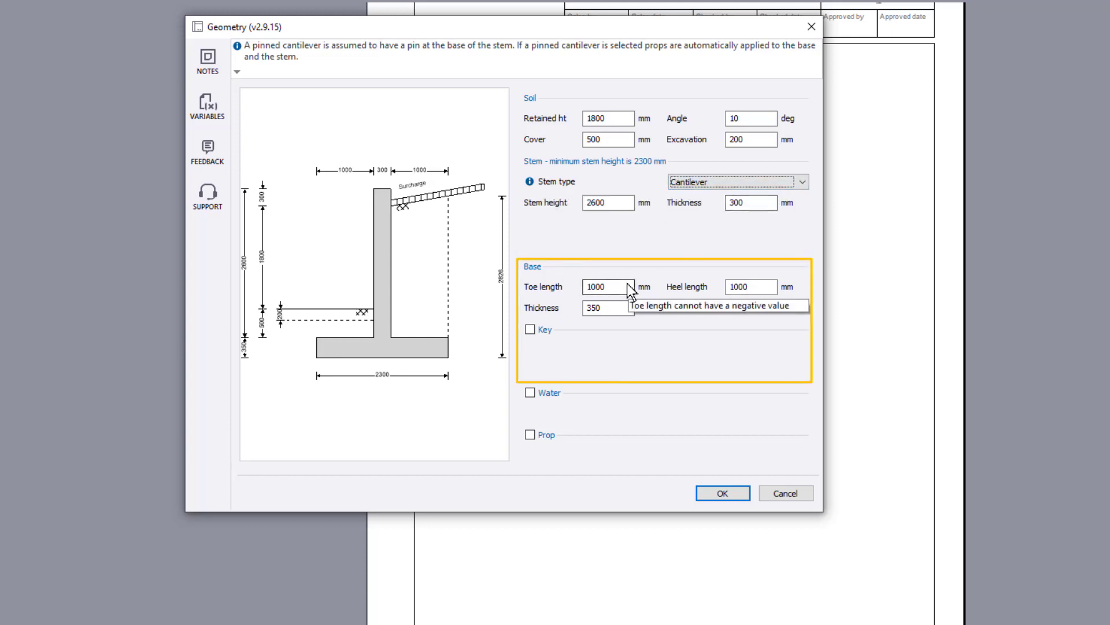
- Set the toe length to 500 mm and the heel length to 800 mm
double_click(608, 287)
type("500")
key("Tab")
type("800")
key("Tab")
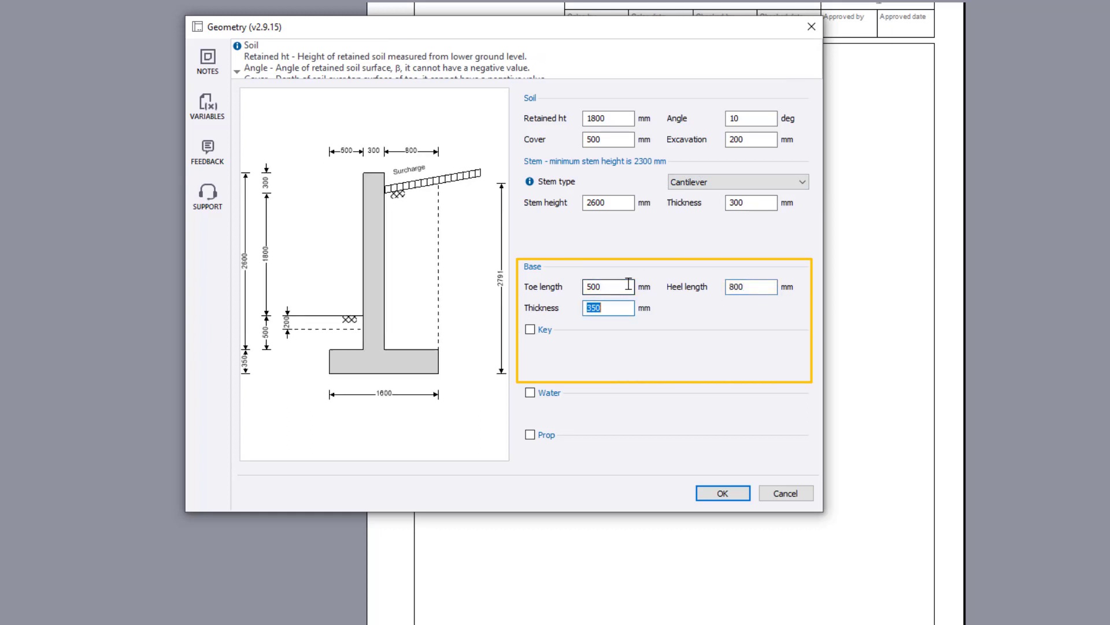
- Add a shear key 200 mm deep positioned at 1400 mm under the base
left_click(530, 329)
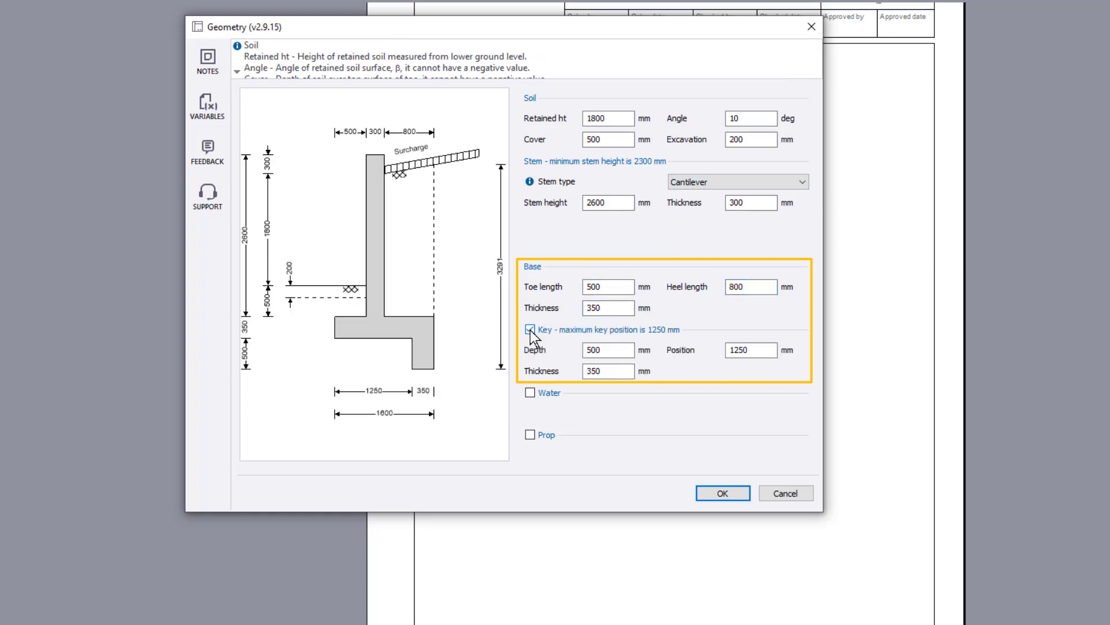
double_click(608, 349)
type("200")
key("Tab")
key("Tab")
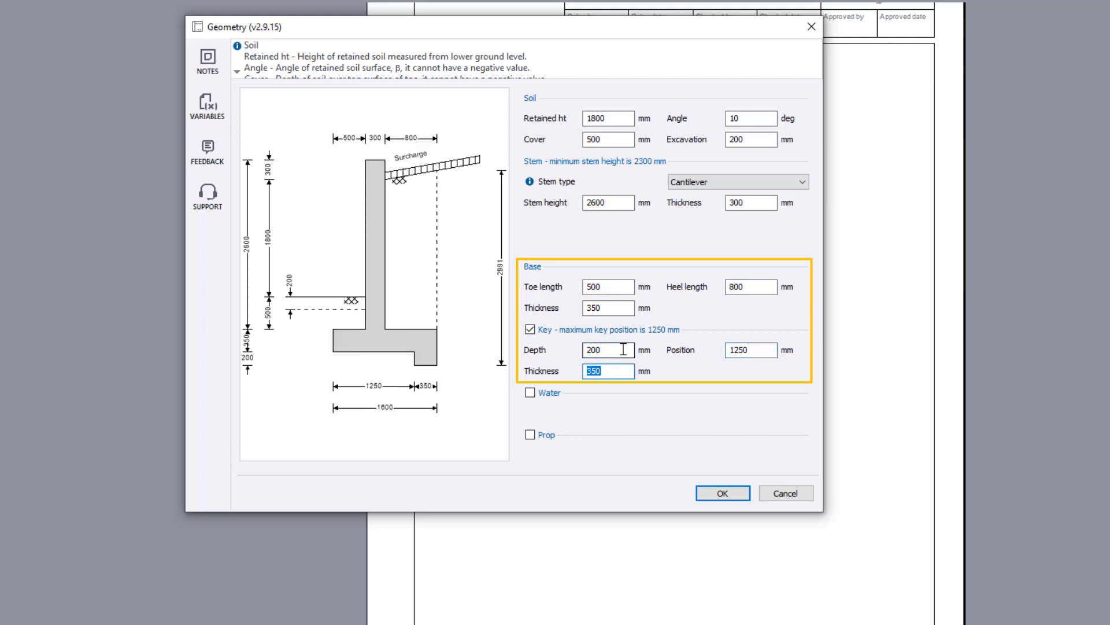
type("200")
key("shift+Tab")
type("1400")
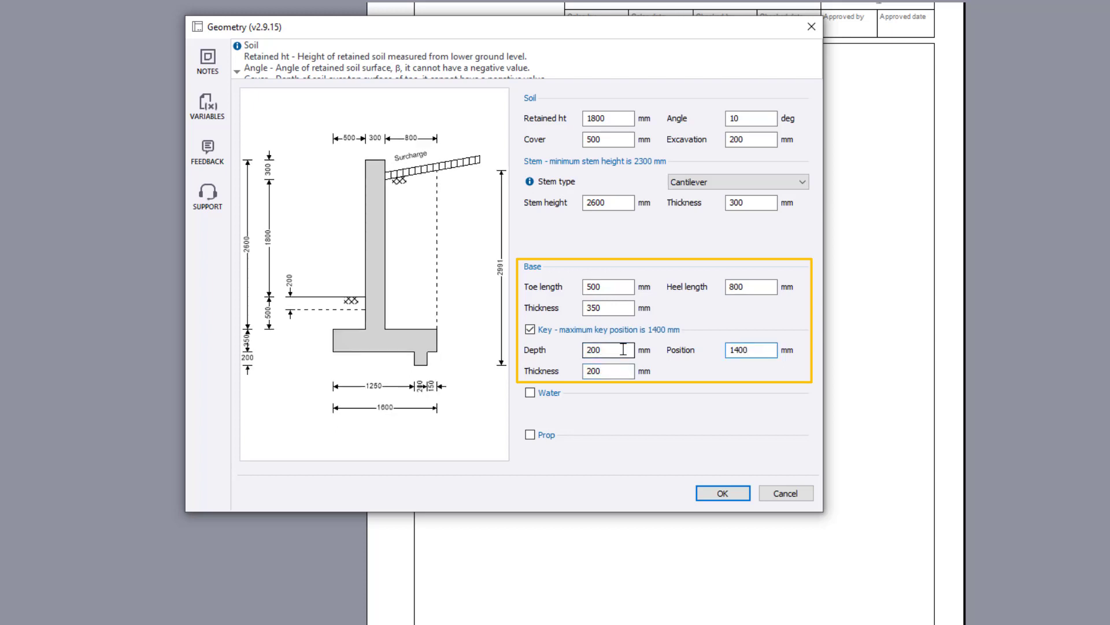
key("Tab")
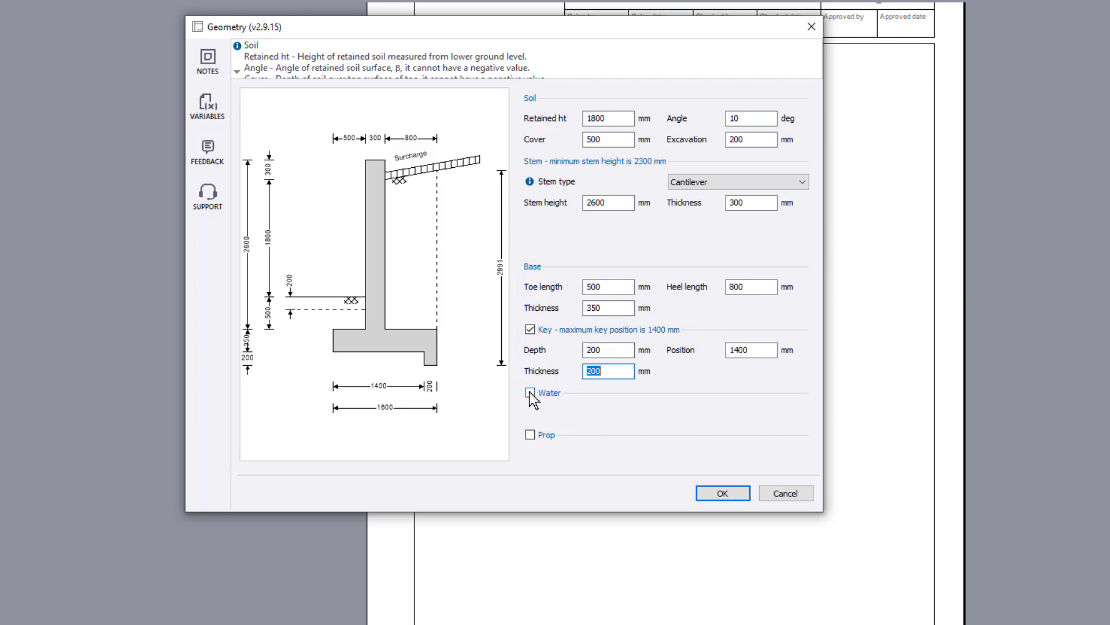
- Try groundwater and a stem prop, leave both off, and confirm the geometry
left_click(531, 392)
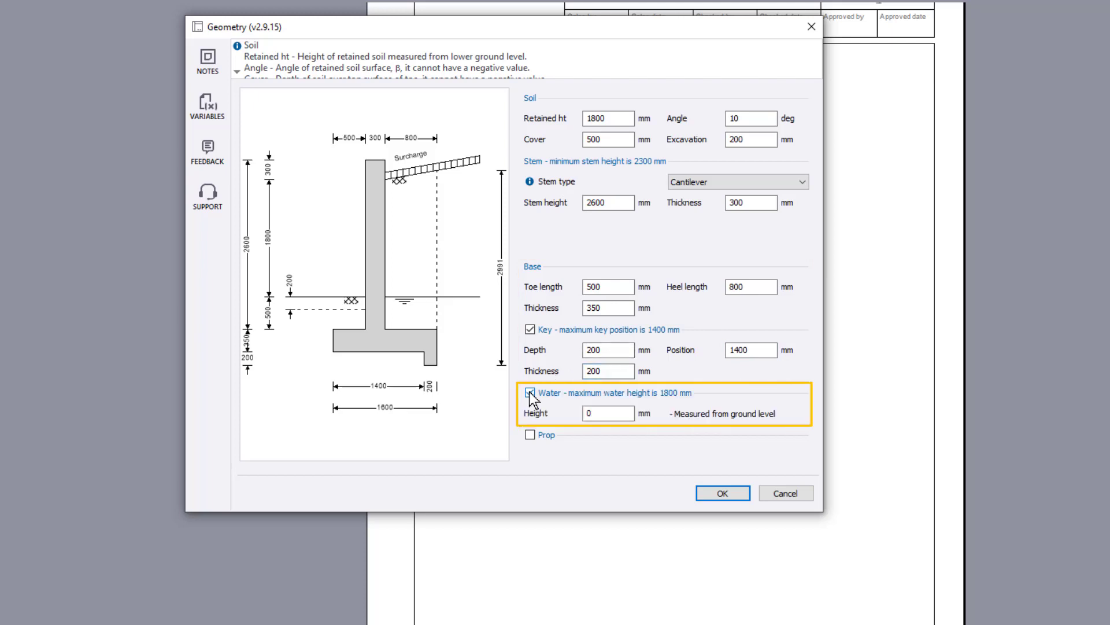
left_click(530, 393)
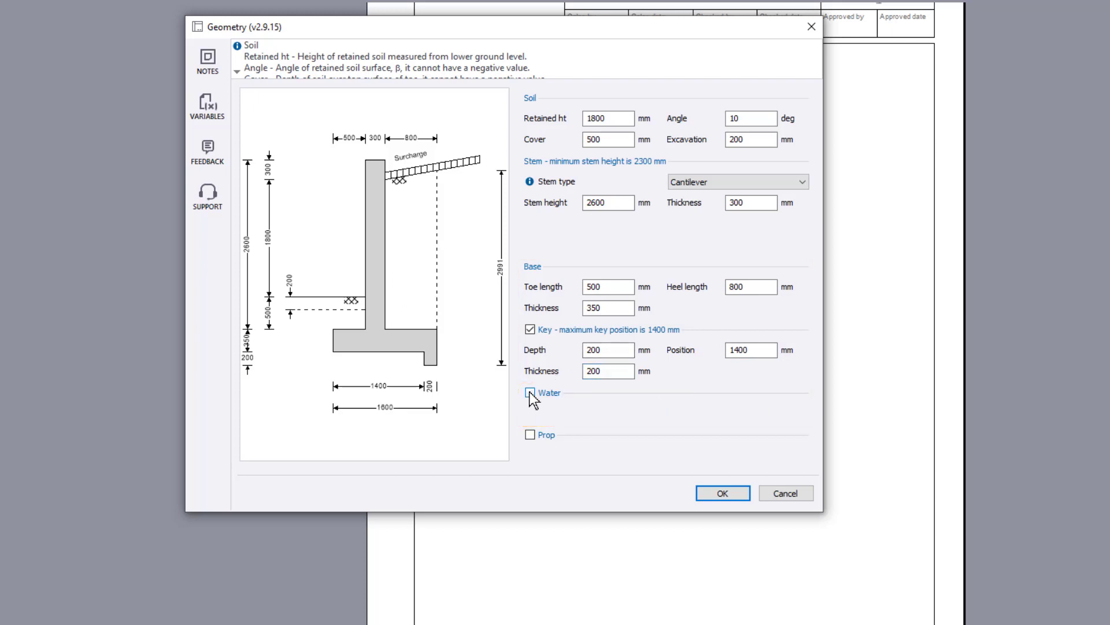
left_click(530, 433)
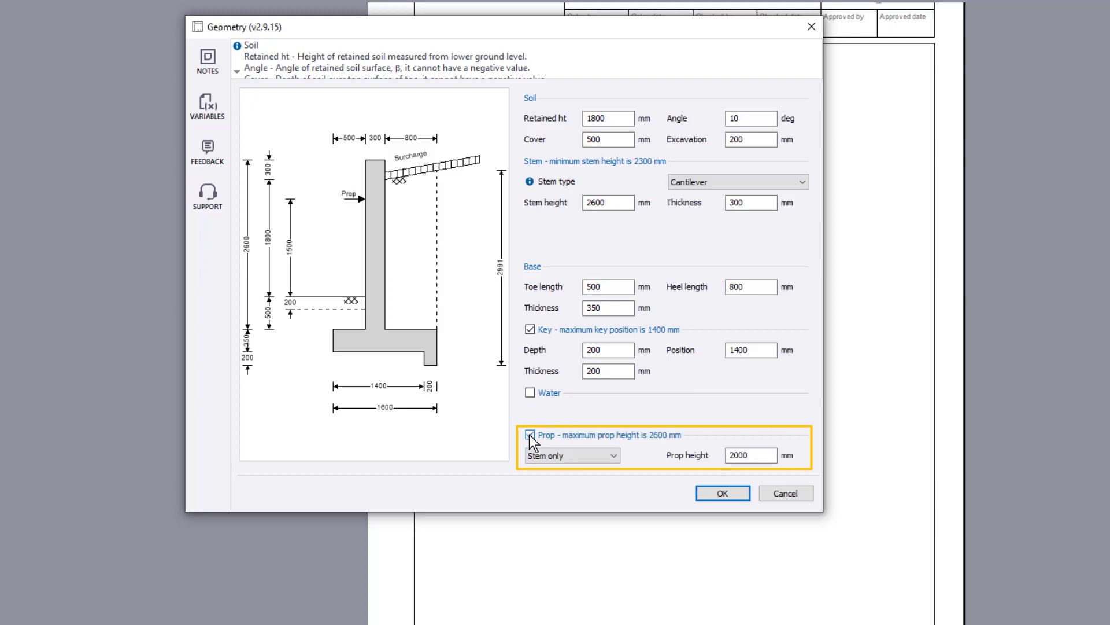
left_click(614, 456)
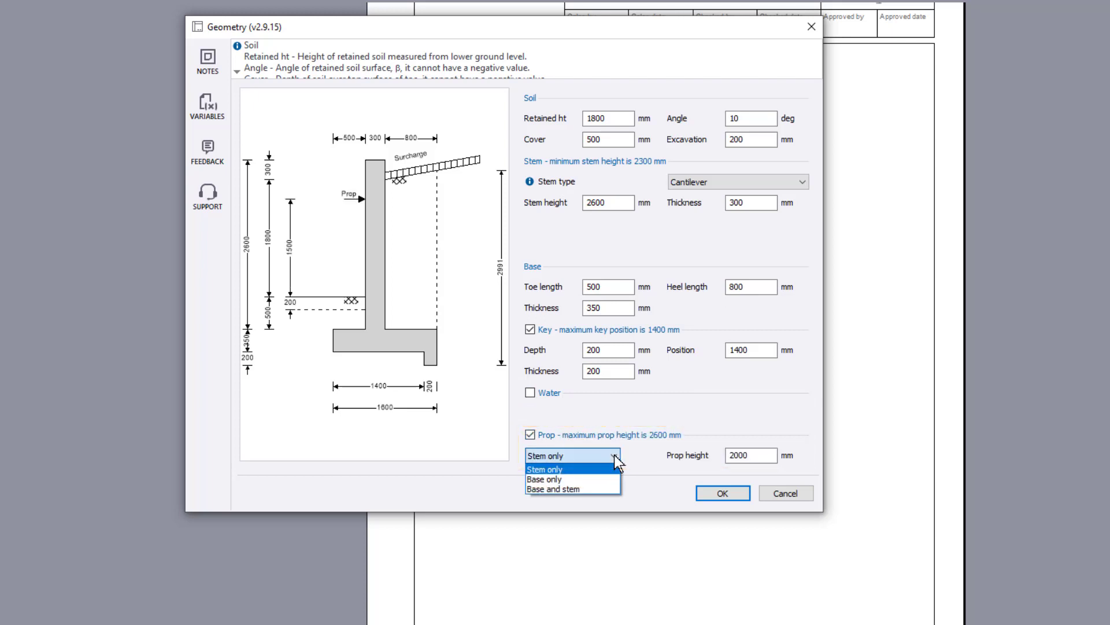
left_click(617, 461)
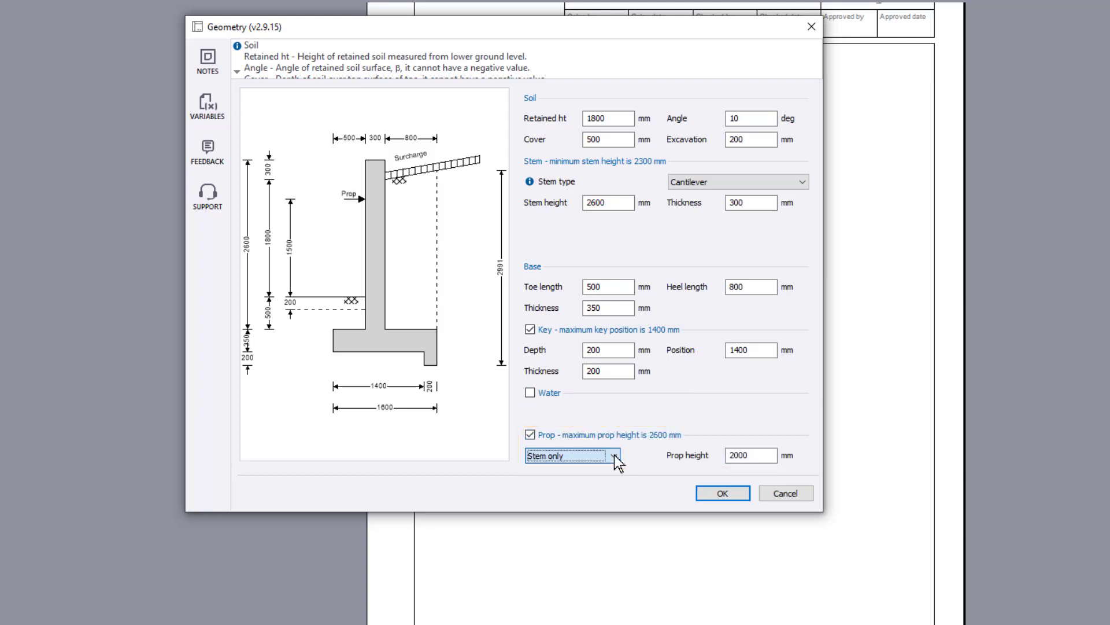
left_click(531, 434)
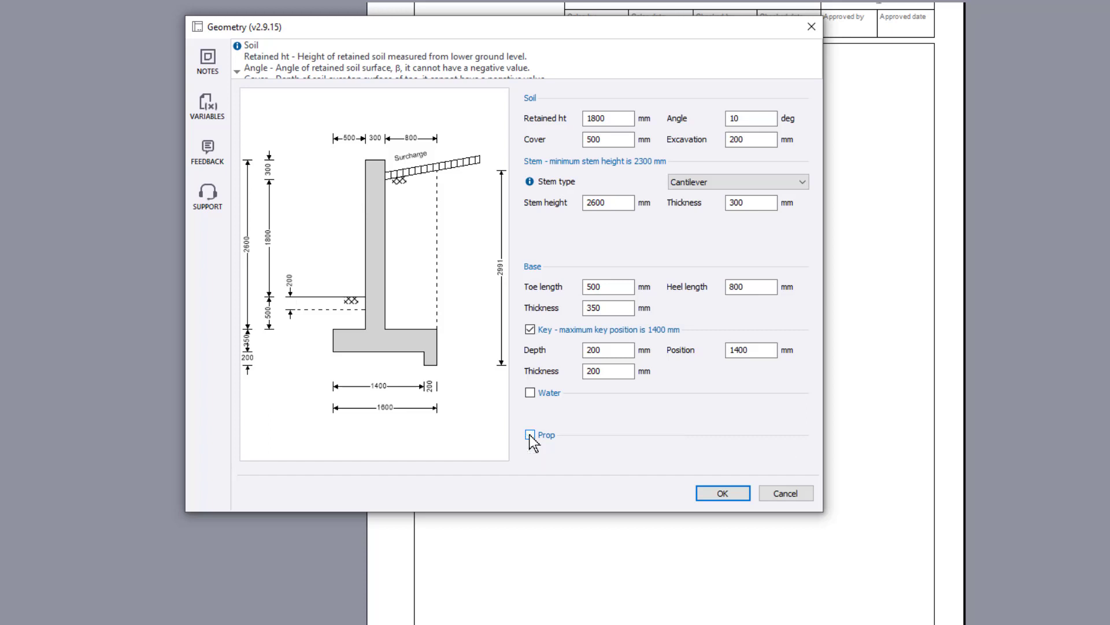
left_click(741, 497)
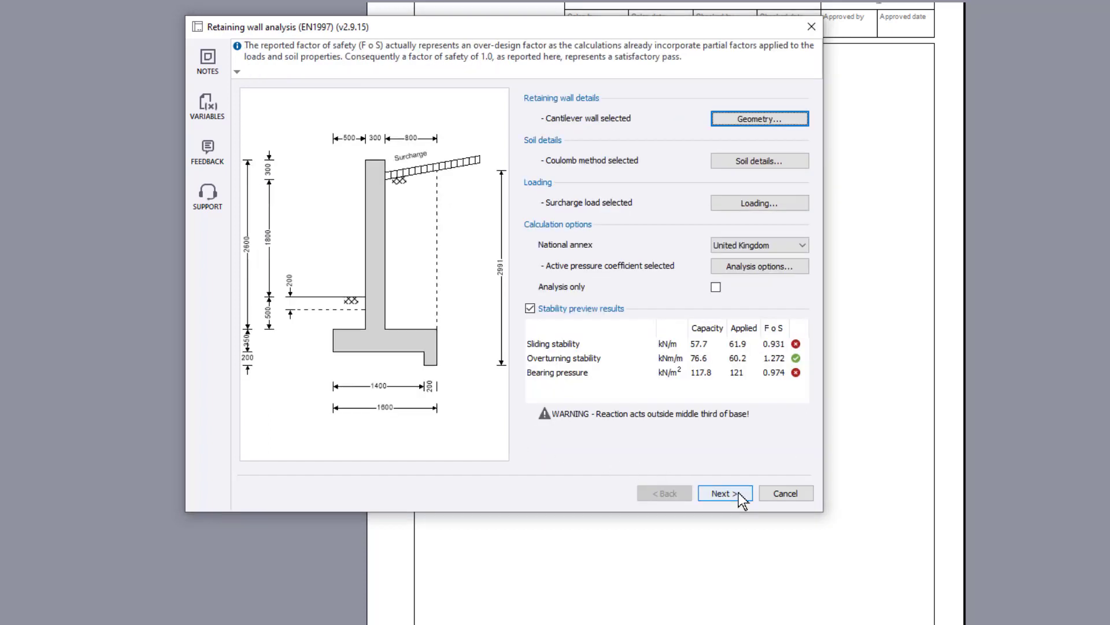
left_click(796, 161)
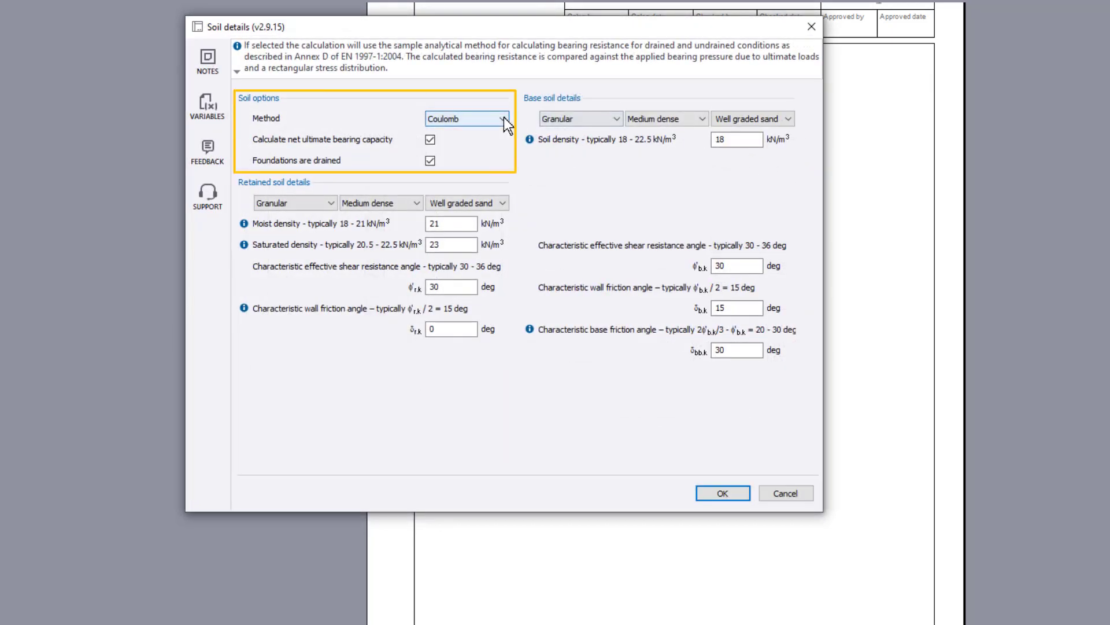
- Keep the Coulomb method and use a presumed bearing capacity instead of calculating net ultimate
left_click(505, 120)
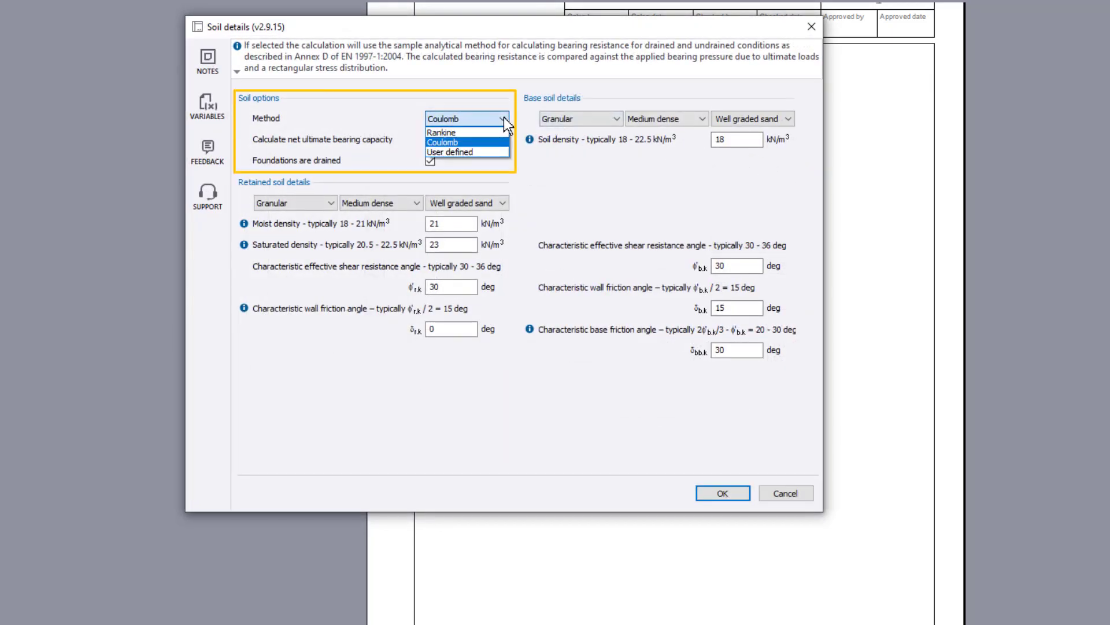
left_click(505, 122)
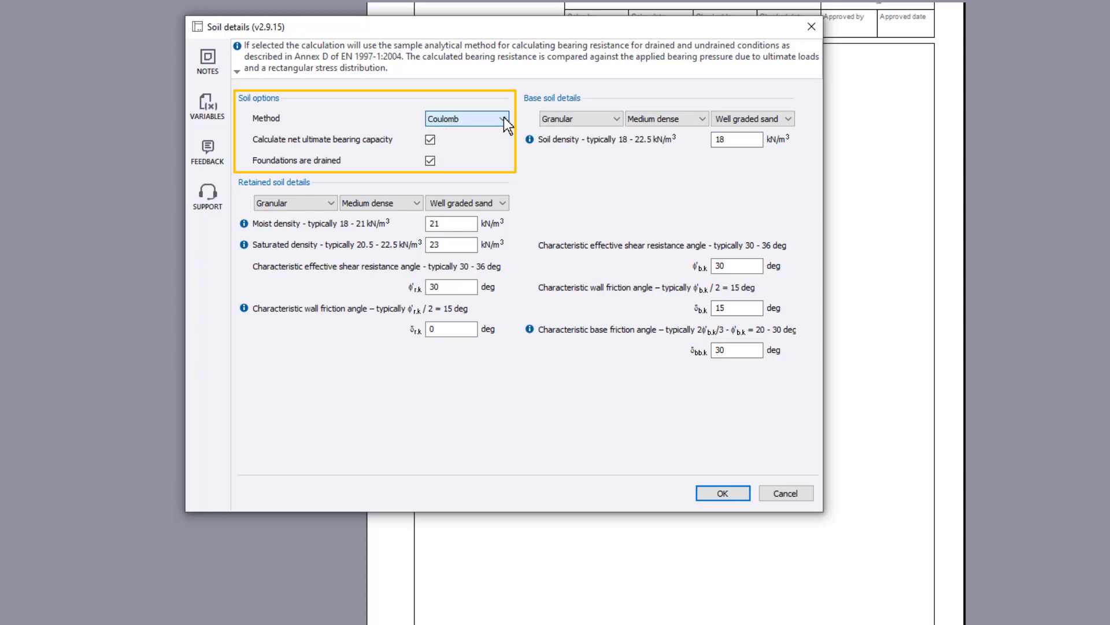
left_click(430, 140)
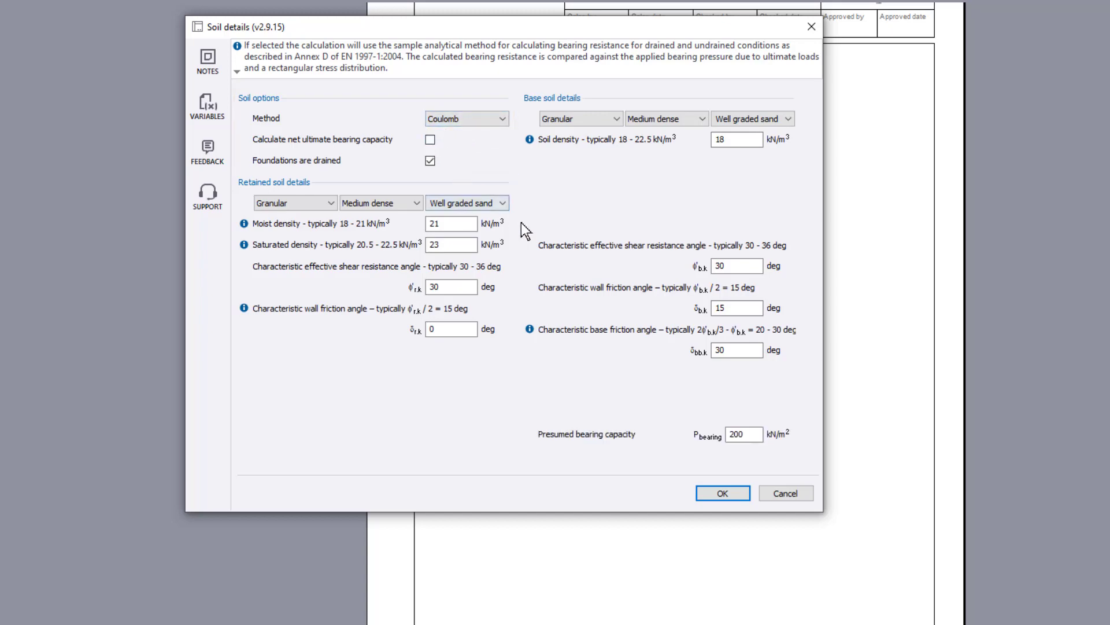
left_click(756, 435)
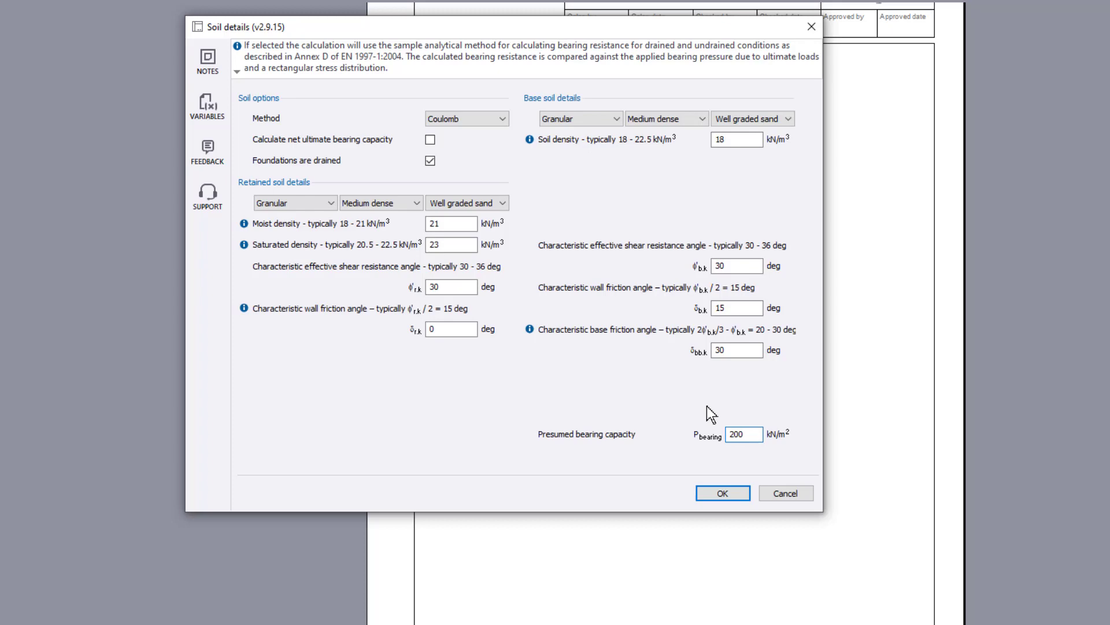
- Make the retained soil loose granular well-graded sand
left_click(330, 204)
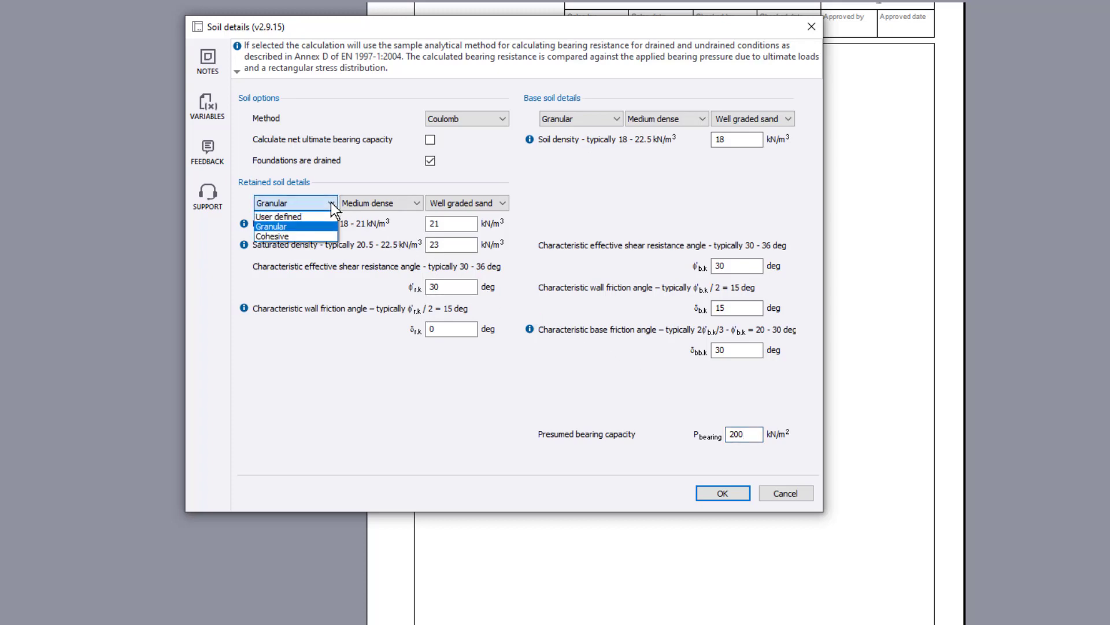
left_click(271, 225)
left_click(416, 202)
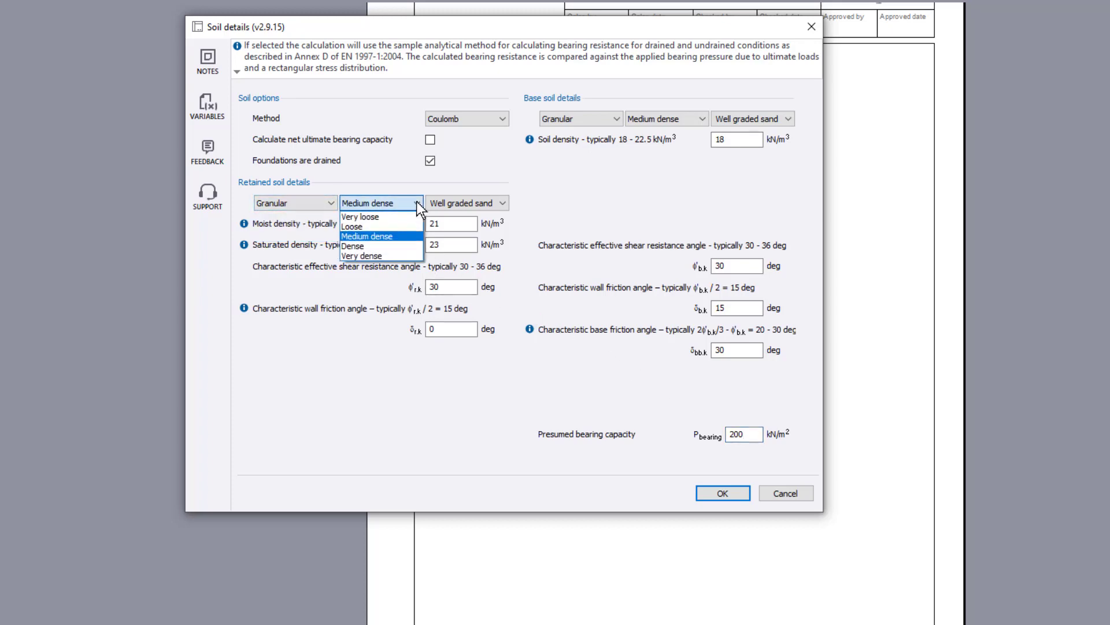
key("Up")
left_click(417, 202)
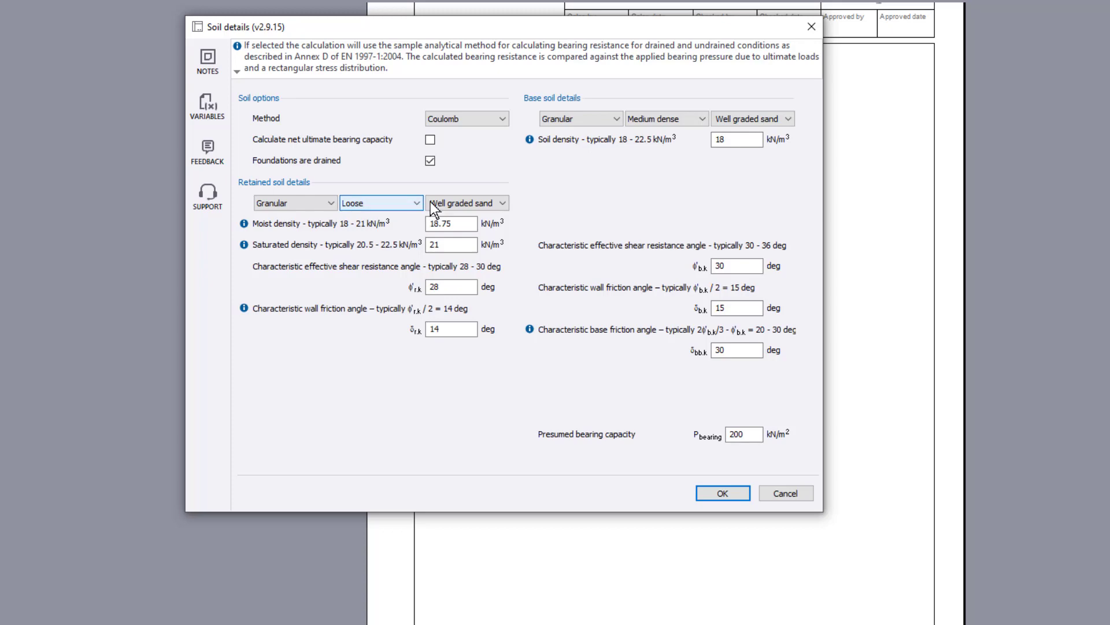
left_click(502, 202)
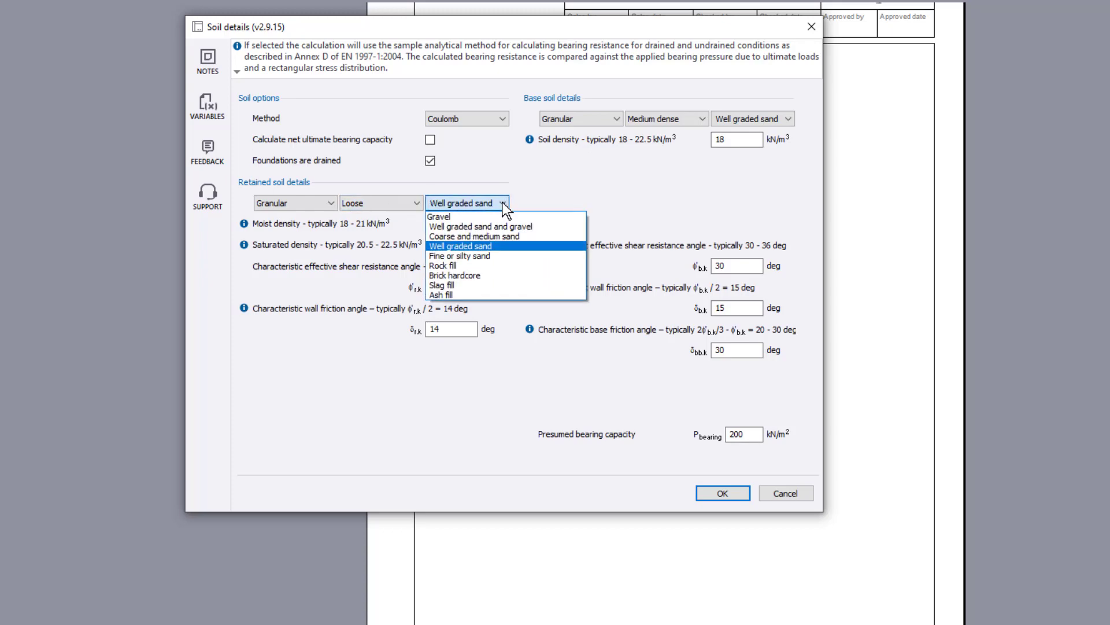
left_click(502, 202)
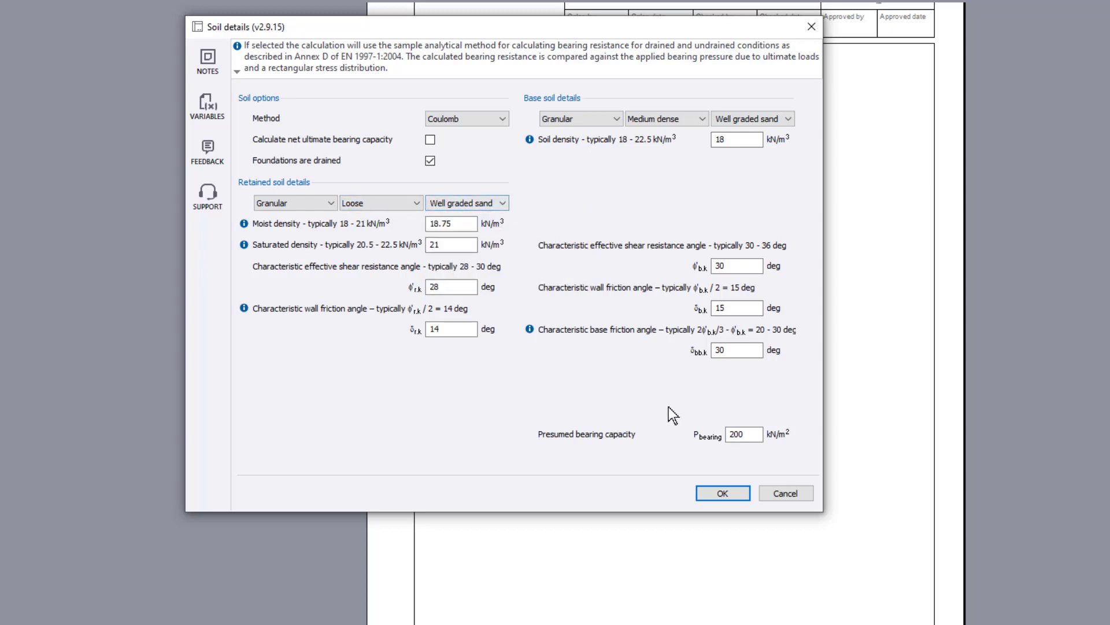
- Confirm the soil details and add a vertical 10 kN/m variable line load in Loading
left_click(740, 493)
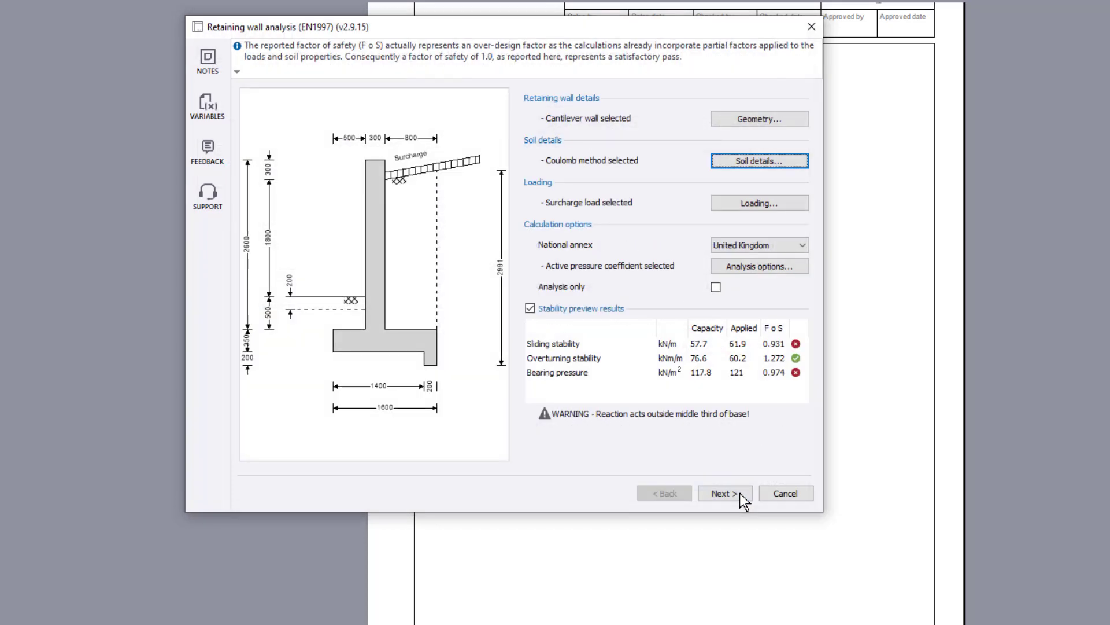
left_click(796, 200)
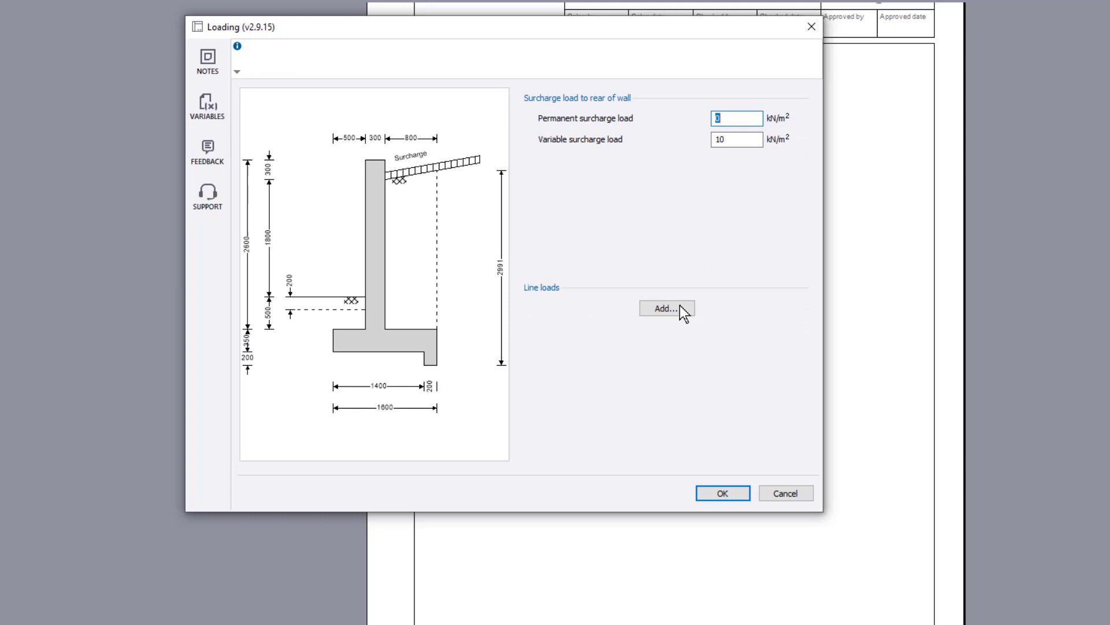
left_click(666, 308)
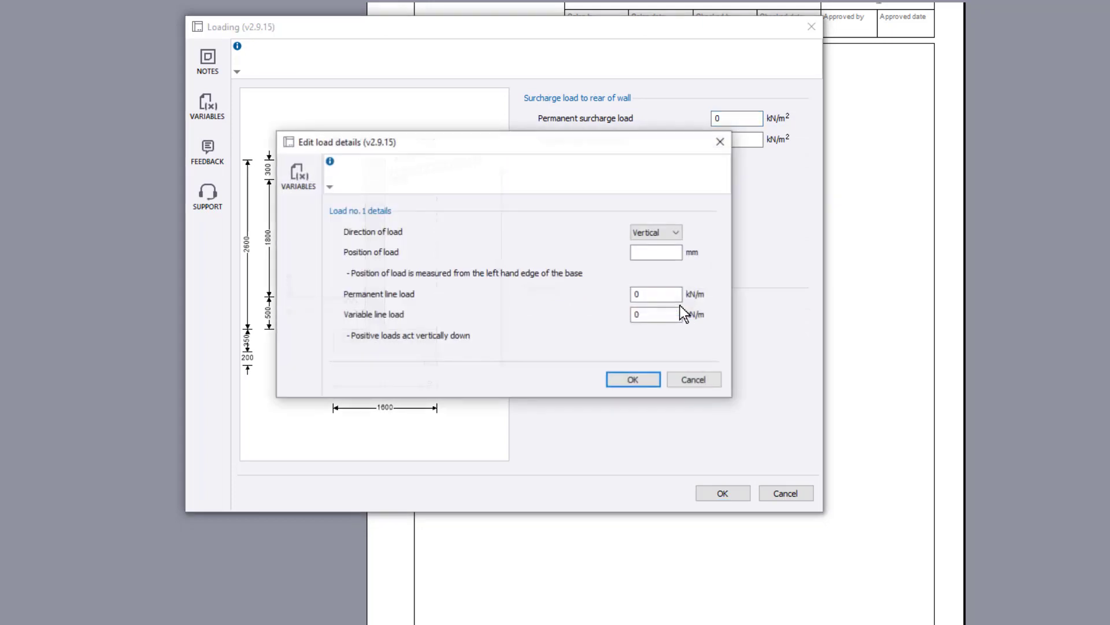
left_click(675, 232)
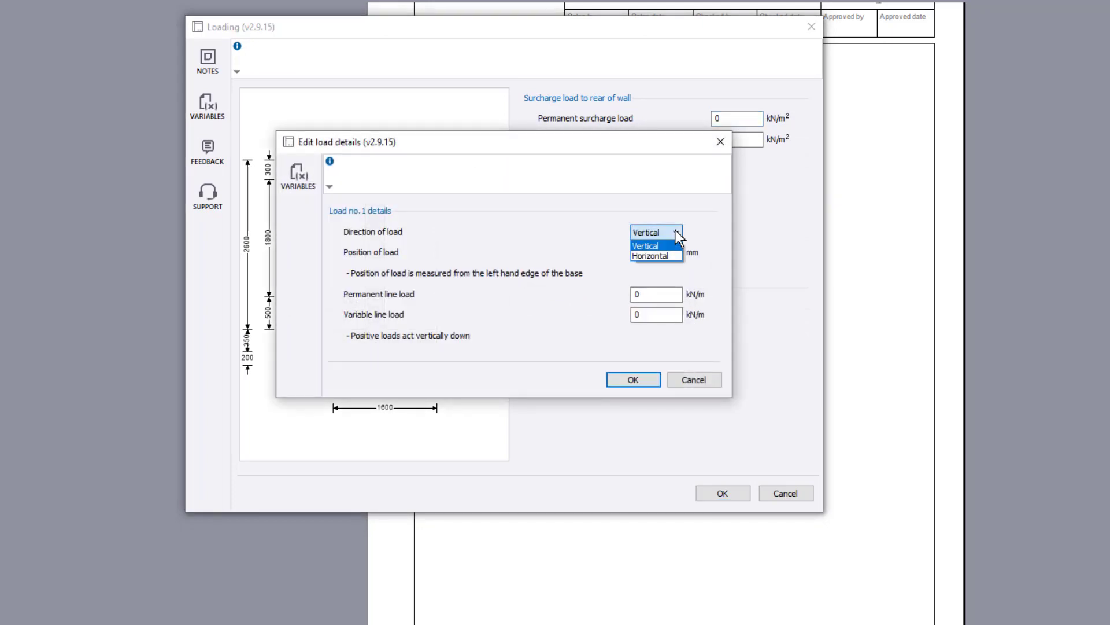
left_click(676, 229)
key("Tab")
type("250")
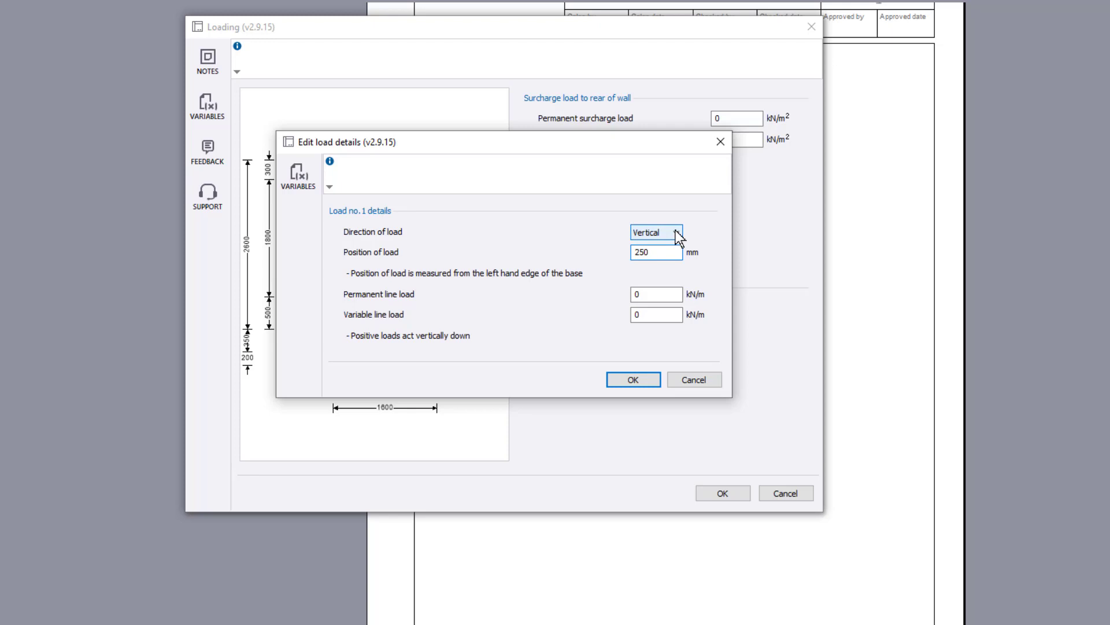
key("Tab")
key("Tab")
type("10")
left_click(633, 381)
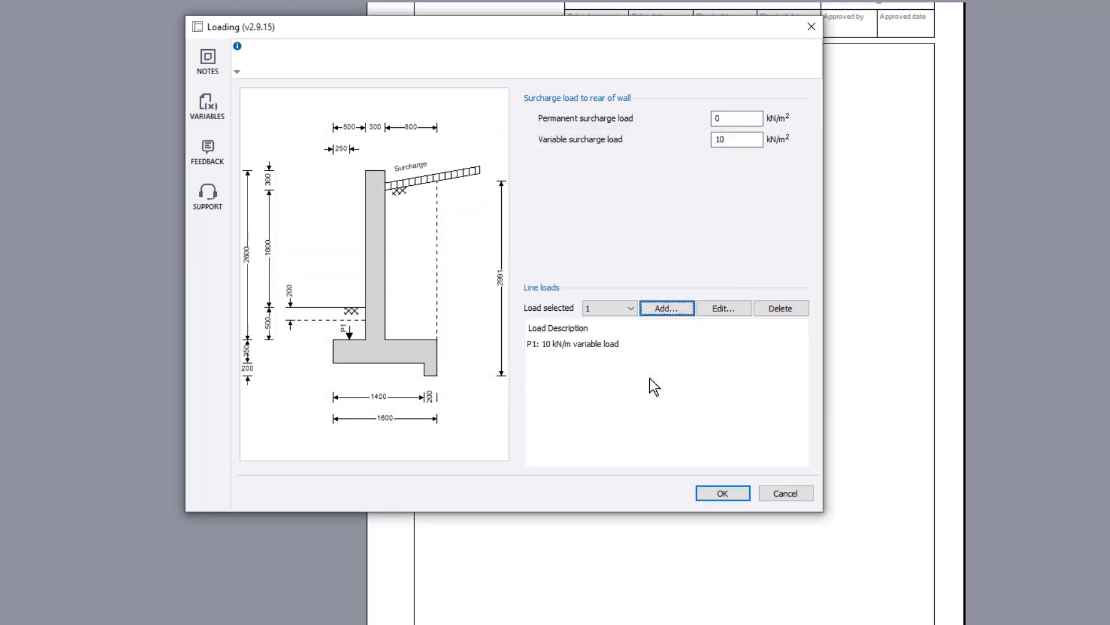
- Delete line load P1 again and accept the loading
left_click(797, 309)
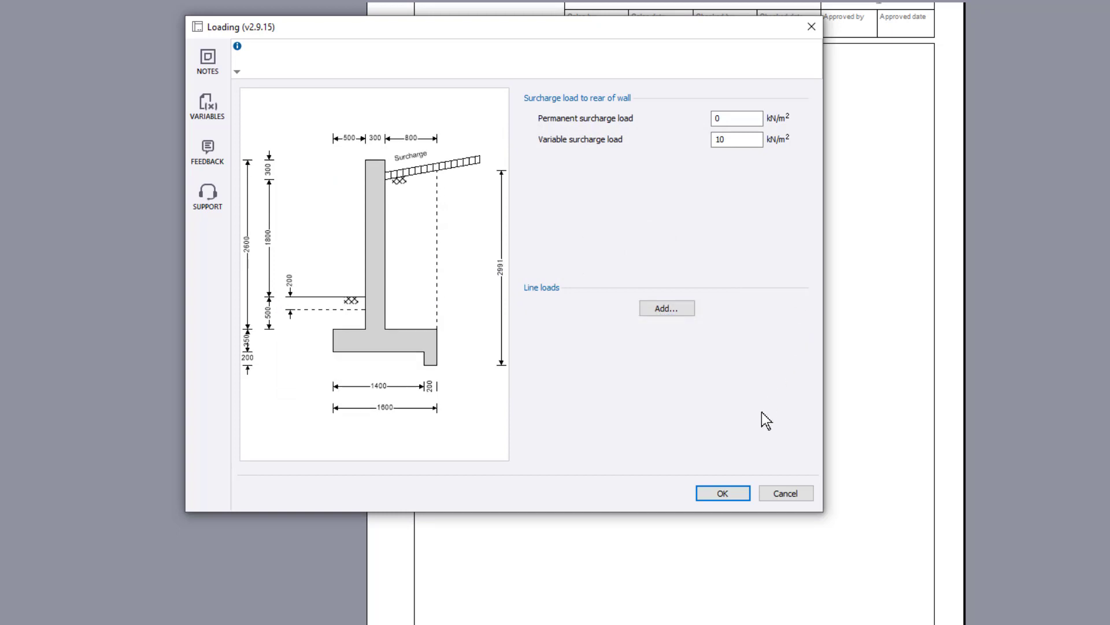
left_click(723, 493)
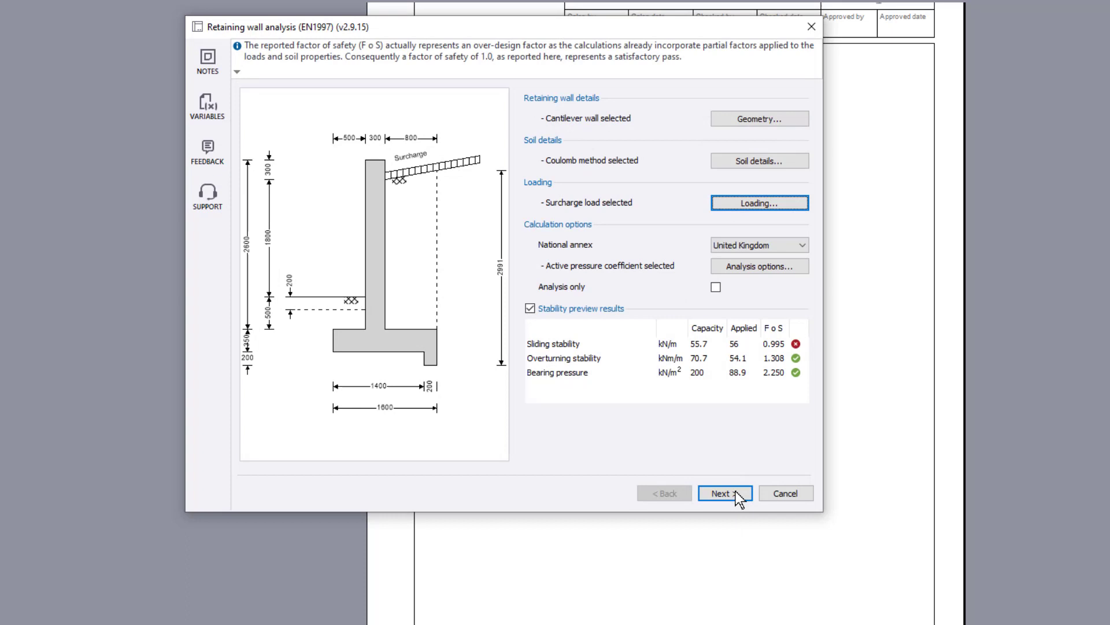
- Keep United Kingdom as the national annex and go to the analysis options
left_click(802, 244)
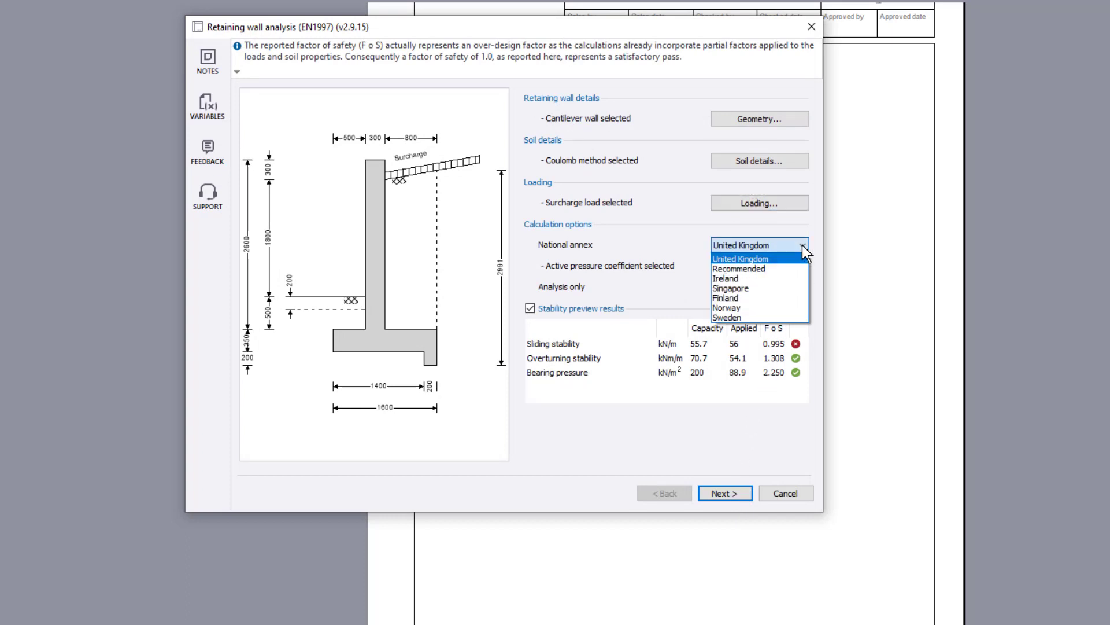
left_click(803, 245)
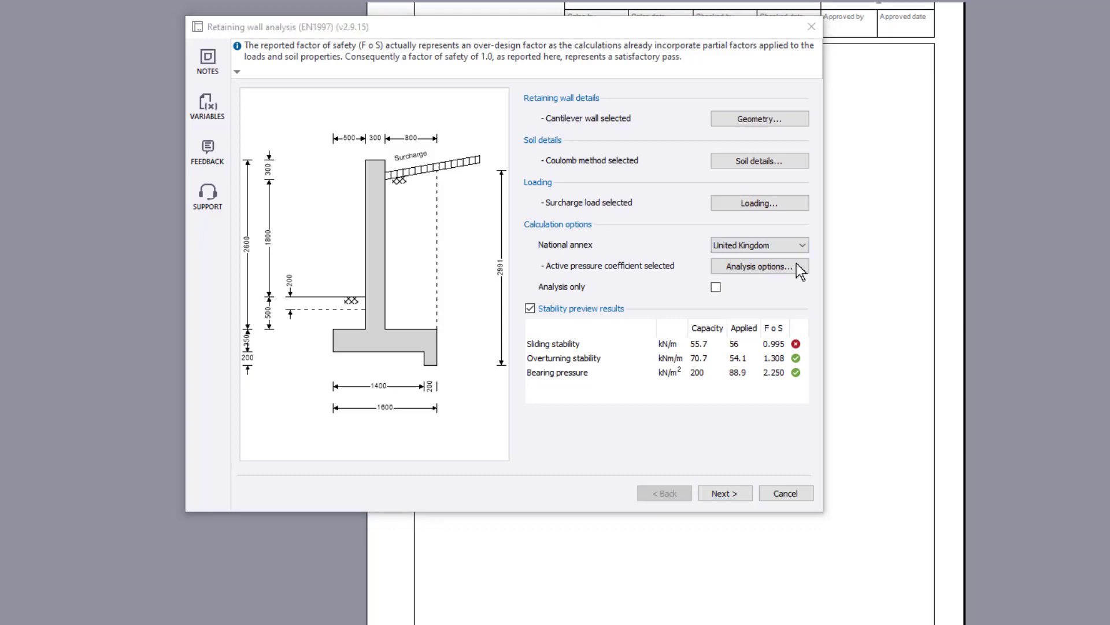
left_click(796, 263)
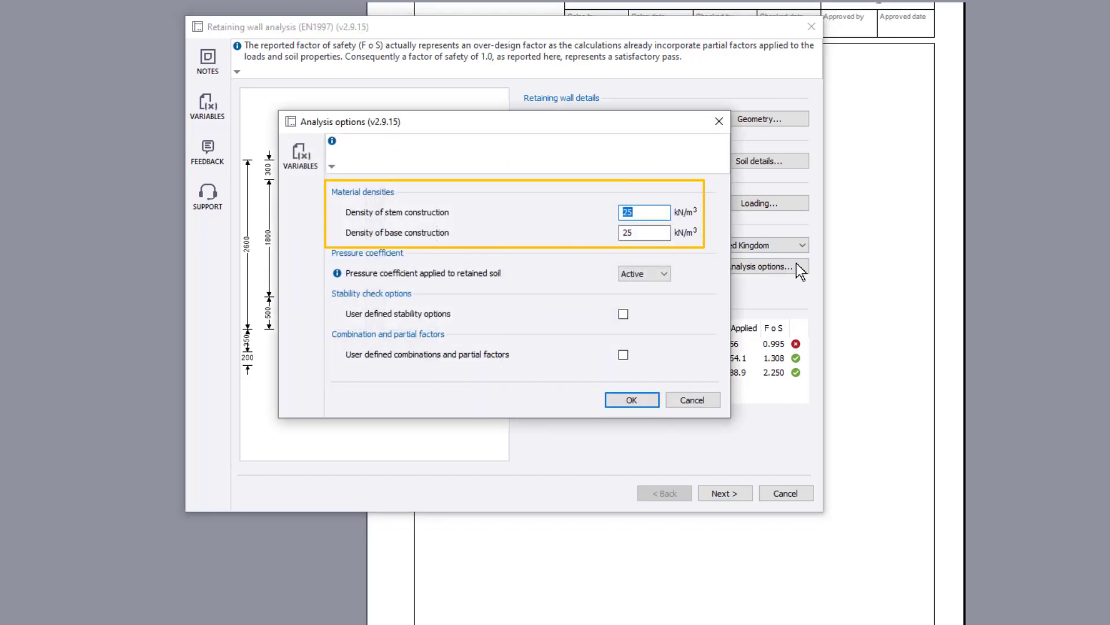
- Enable user-defined stability options including active pressure on the key for overturning and bearing
left_click(624, 313)
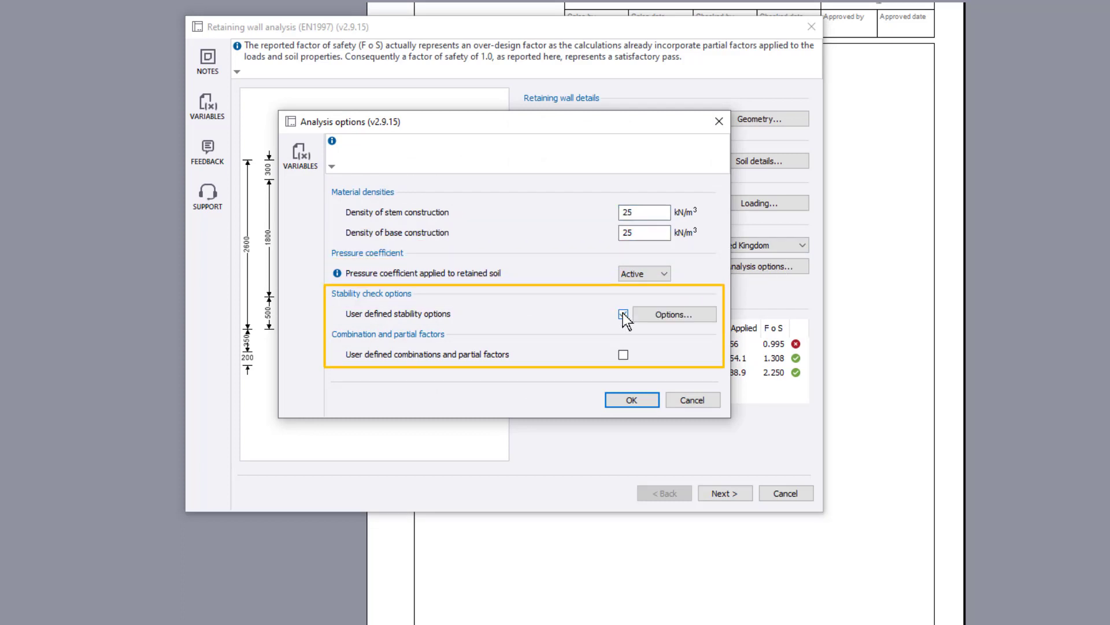
left_click(696, 314)
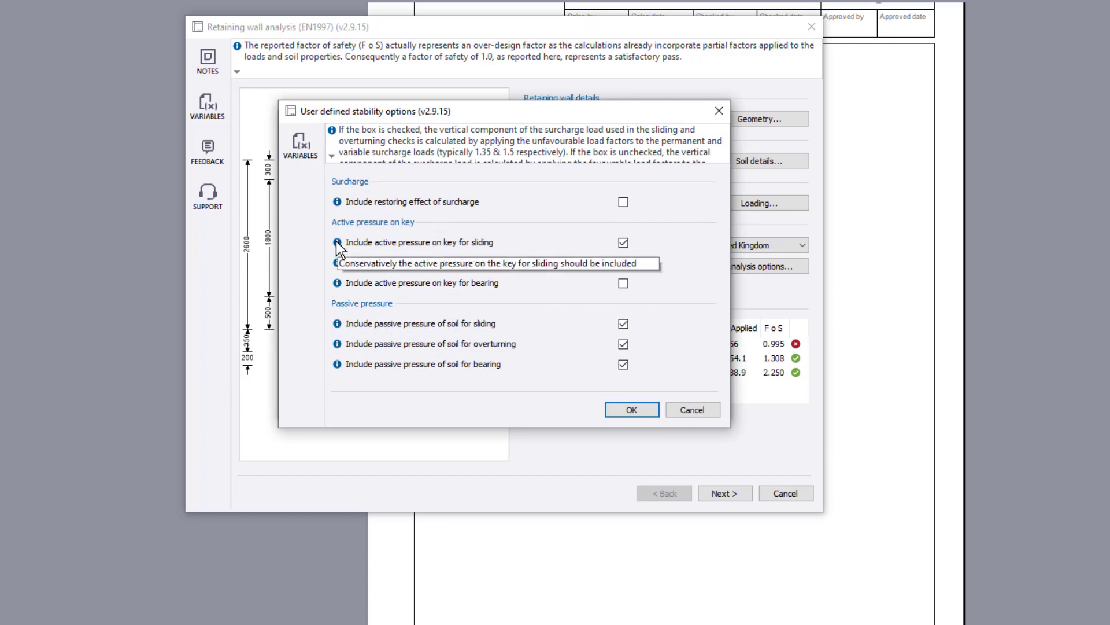
mouse_move(338, 262)
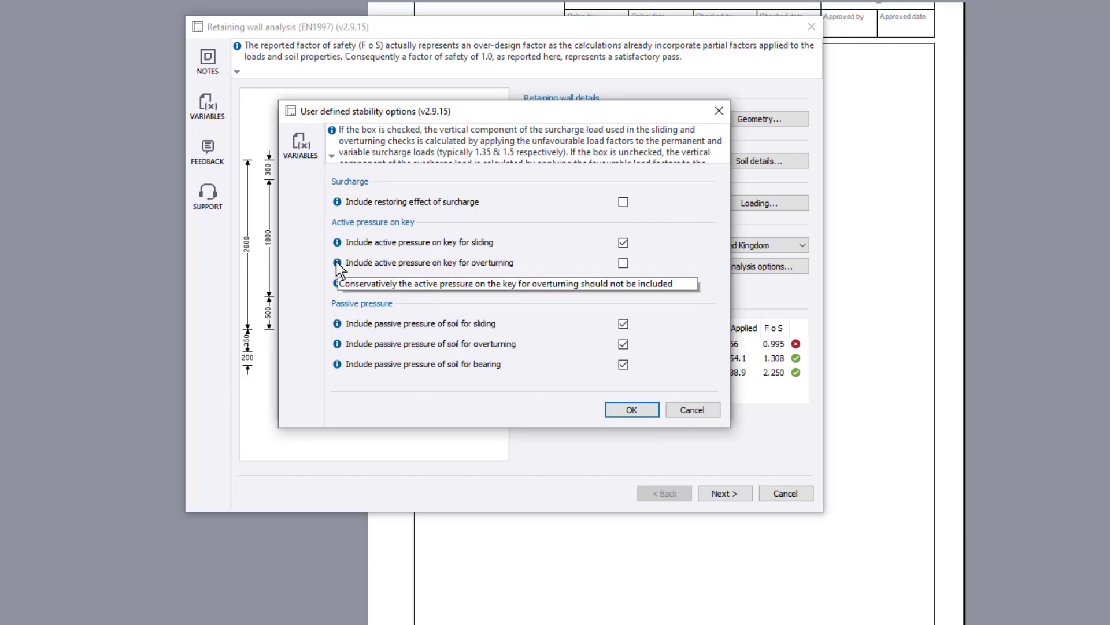
left_click(624, 263)
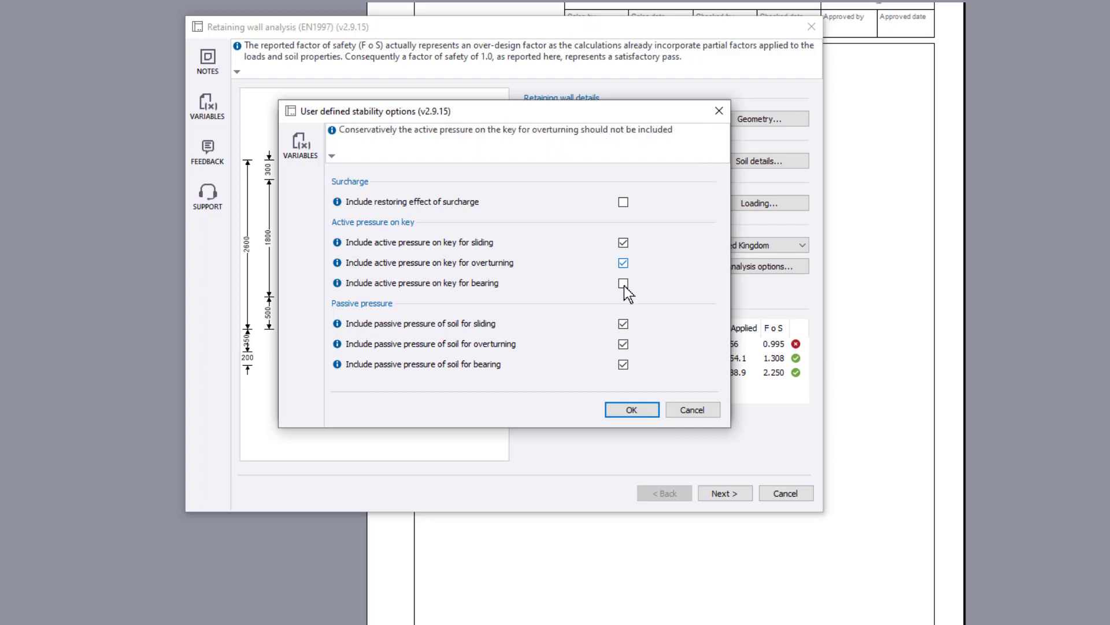
left_click(623, 282)
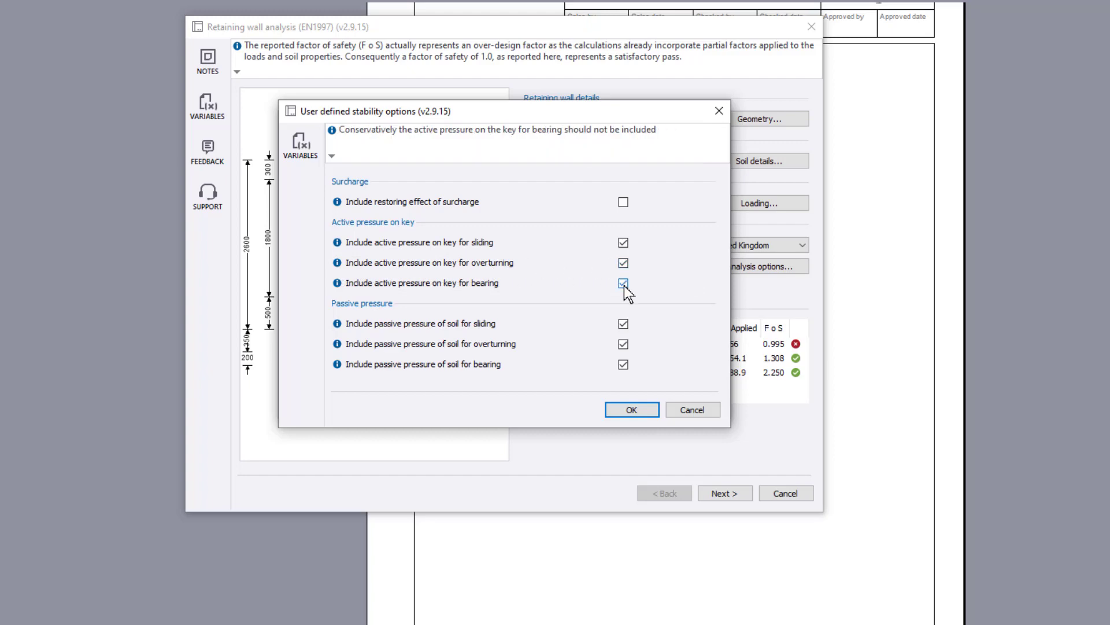
left_click(632, 410)
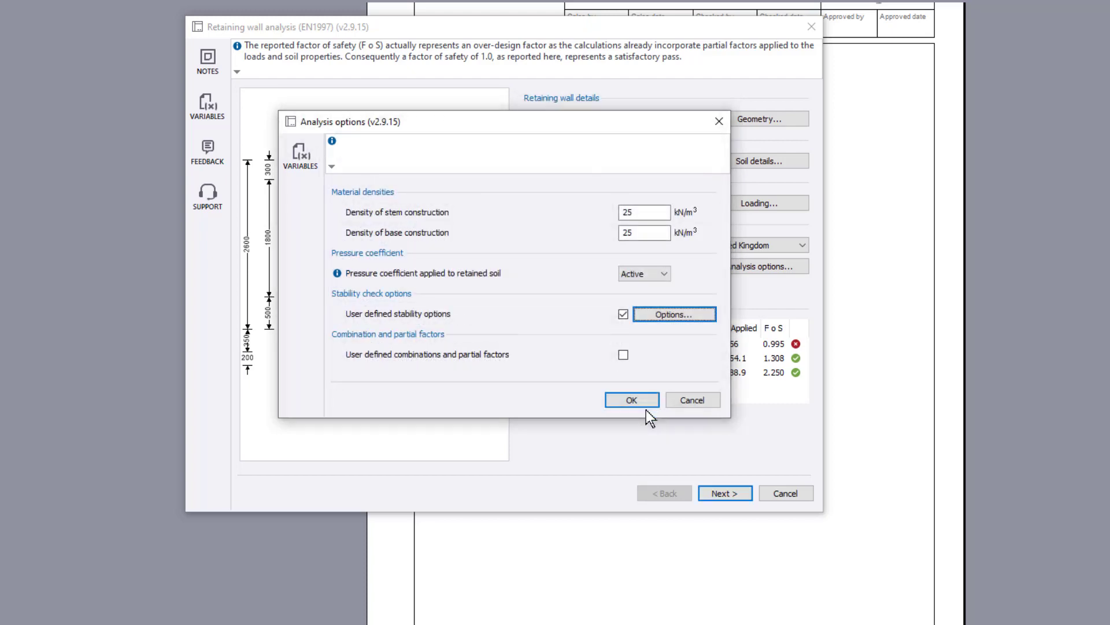
- Enable user-defined partial factors using load Combination 2 and confirm the analysis options
left_click(623, 355)
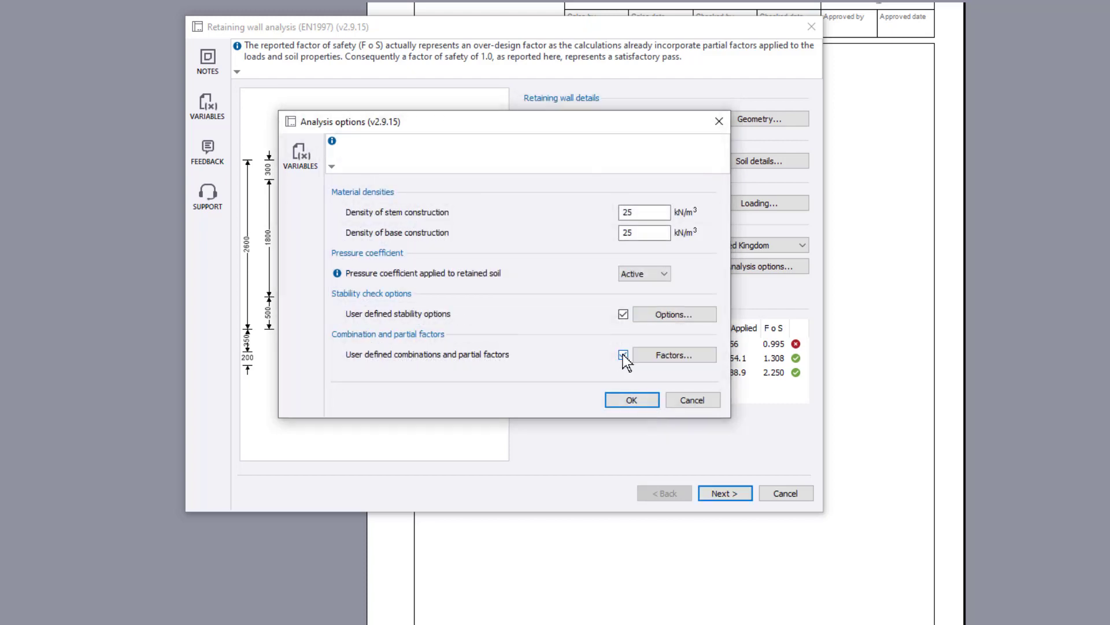
left_click(702, 353)
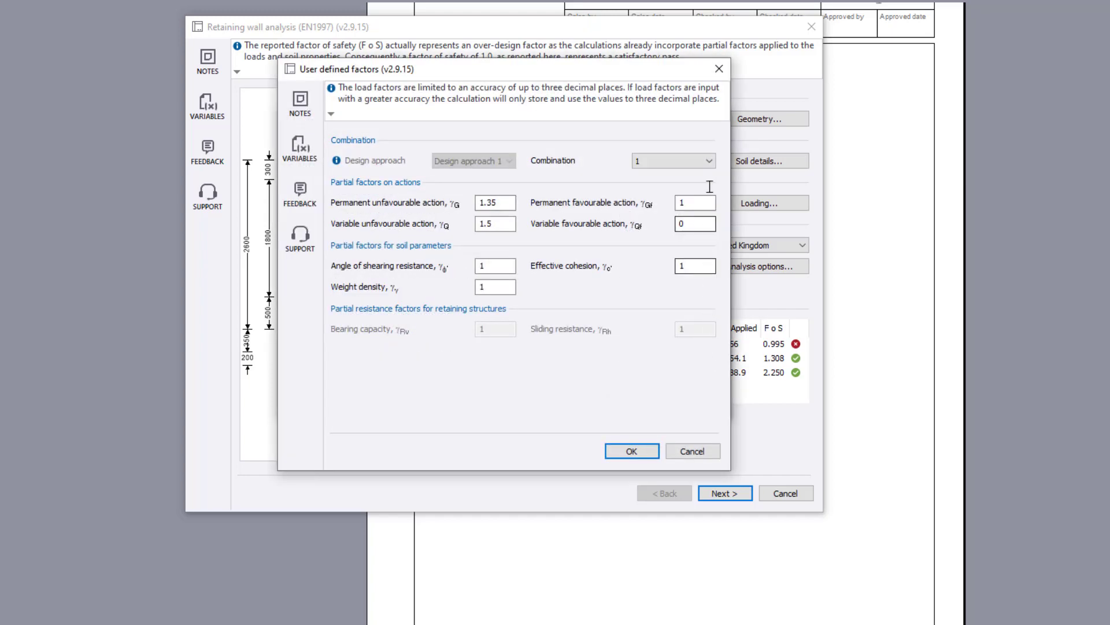
left_click(709, 161)
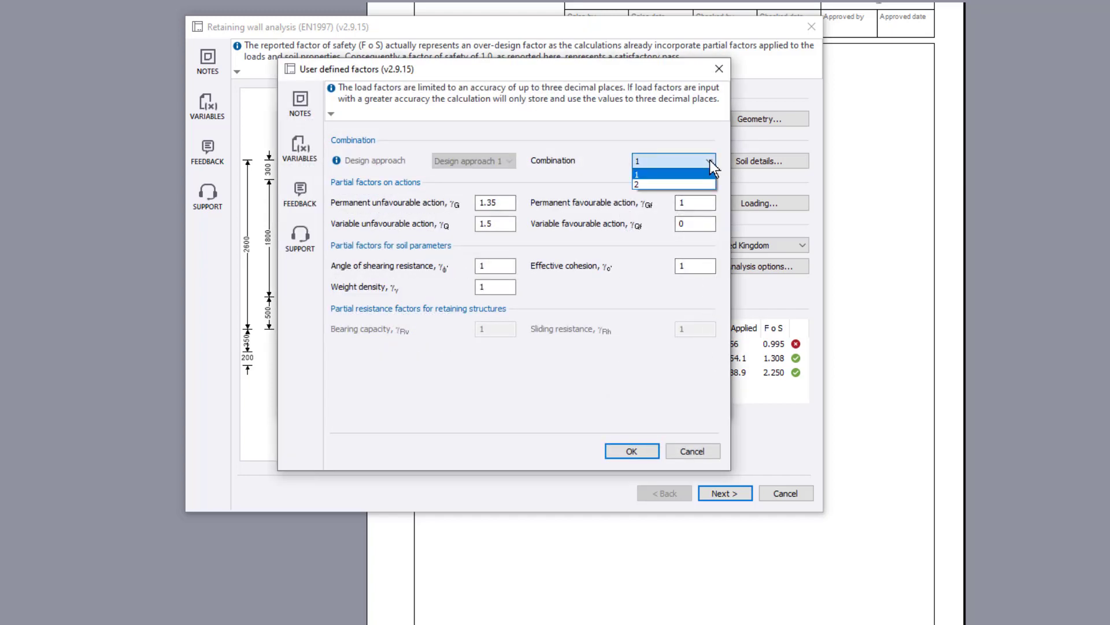
left_click(670, 183)
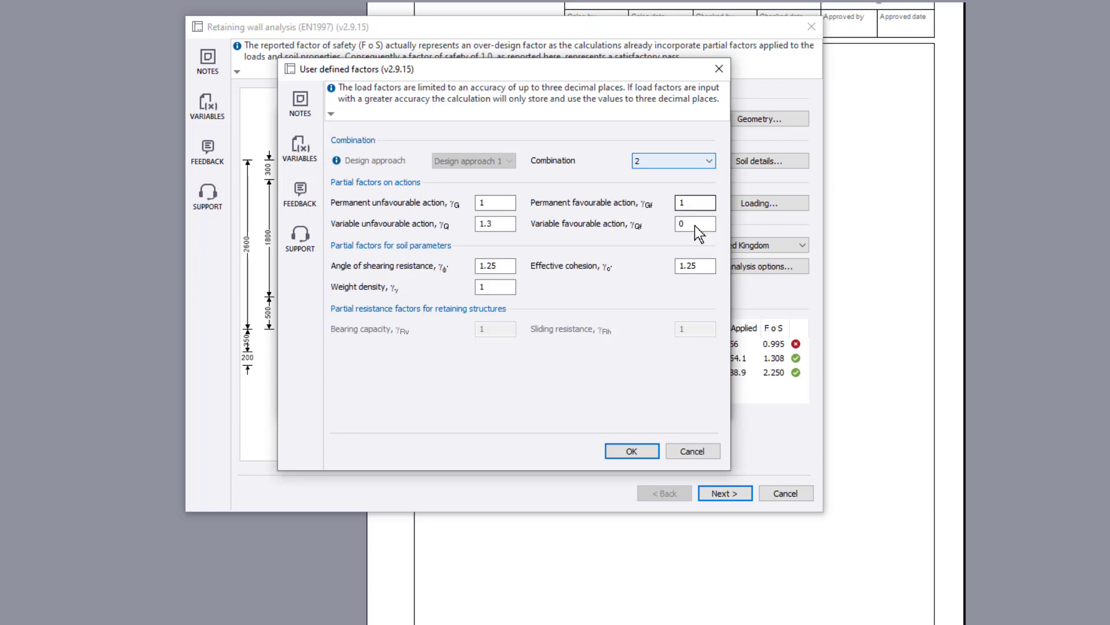
left_click(631, 451)
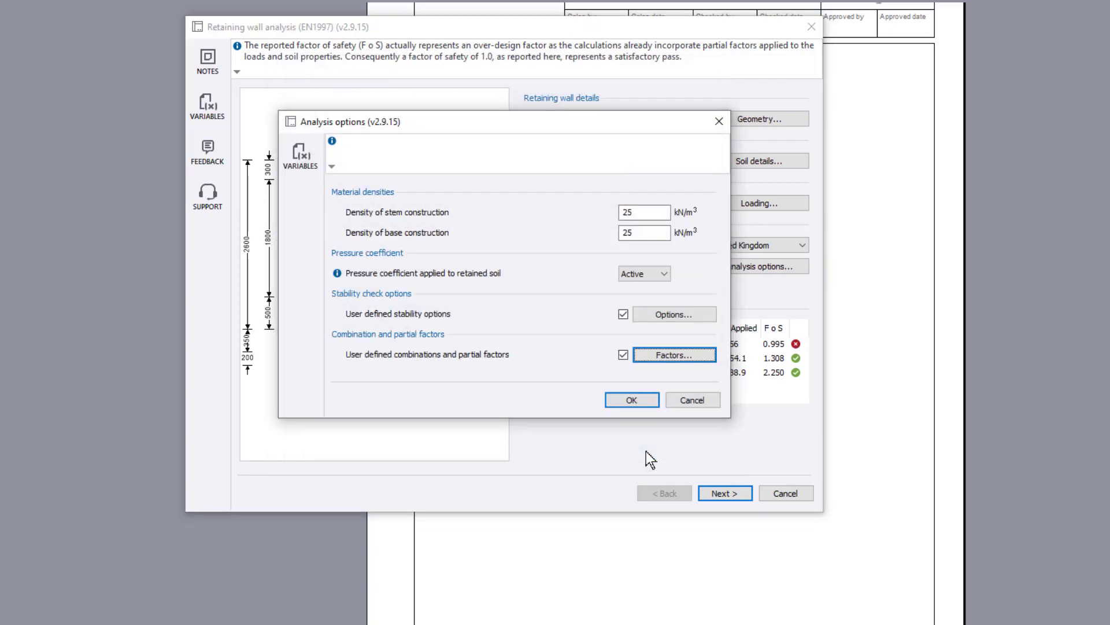
left_click(632, 400)
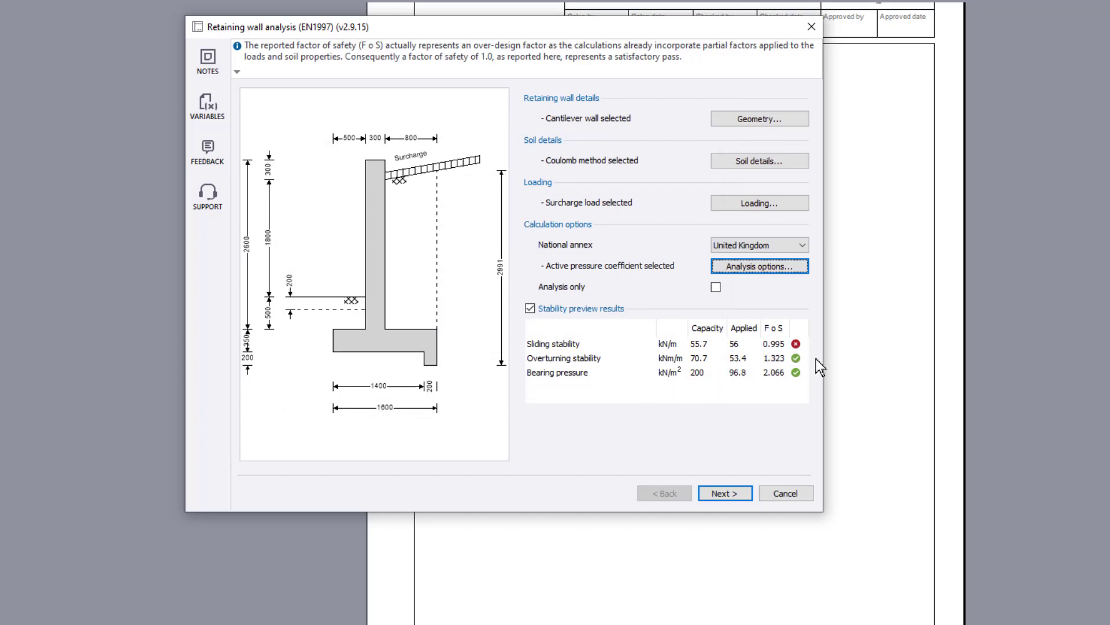
- Change the heel length to 900 mm, apply it, and toggle Analysis only on and off
left_click(794, 115)
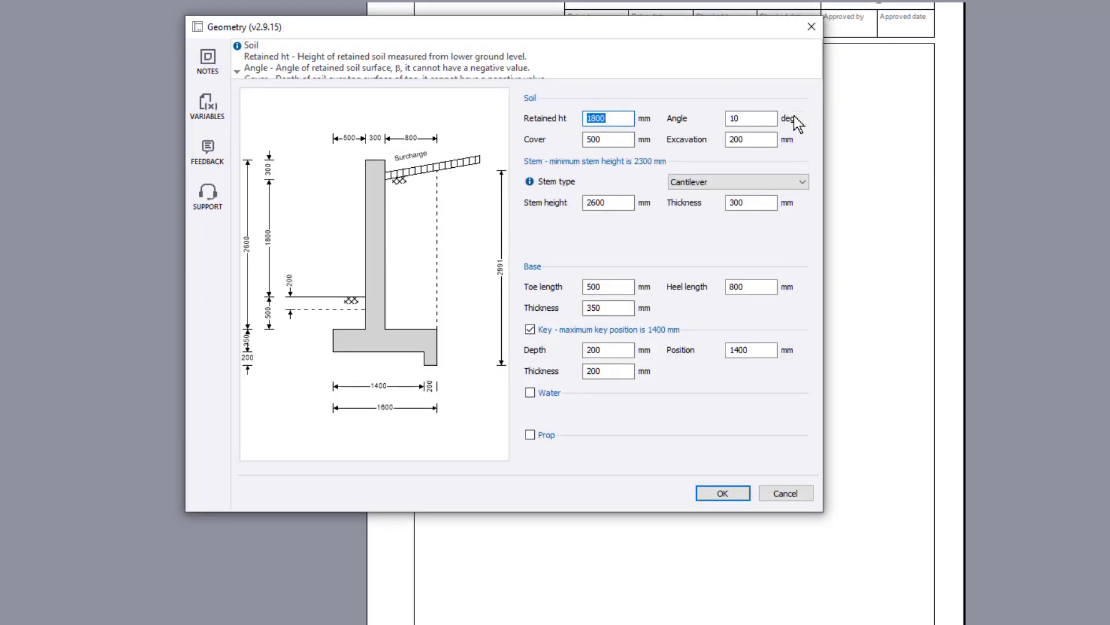
double_click(742, 286)
type("900")
key("Tab")
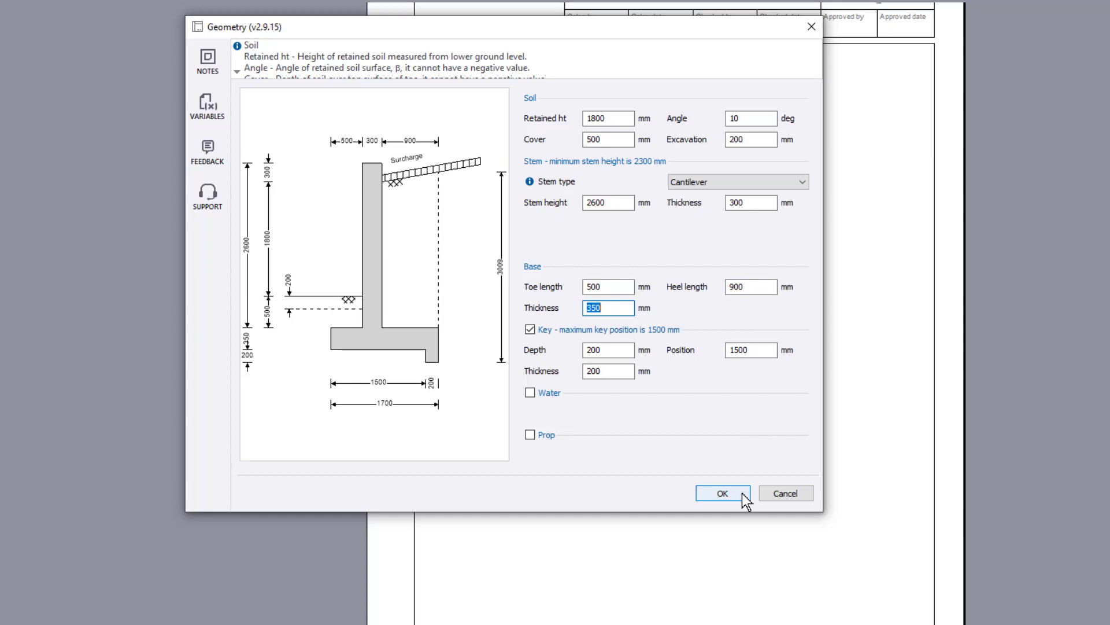
left_click(742, 493)
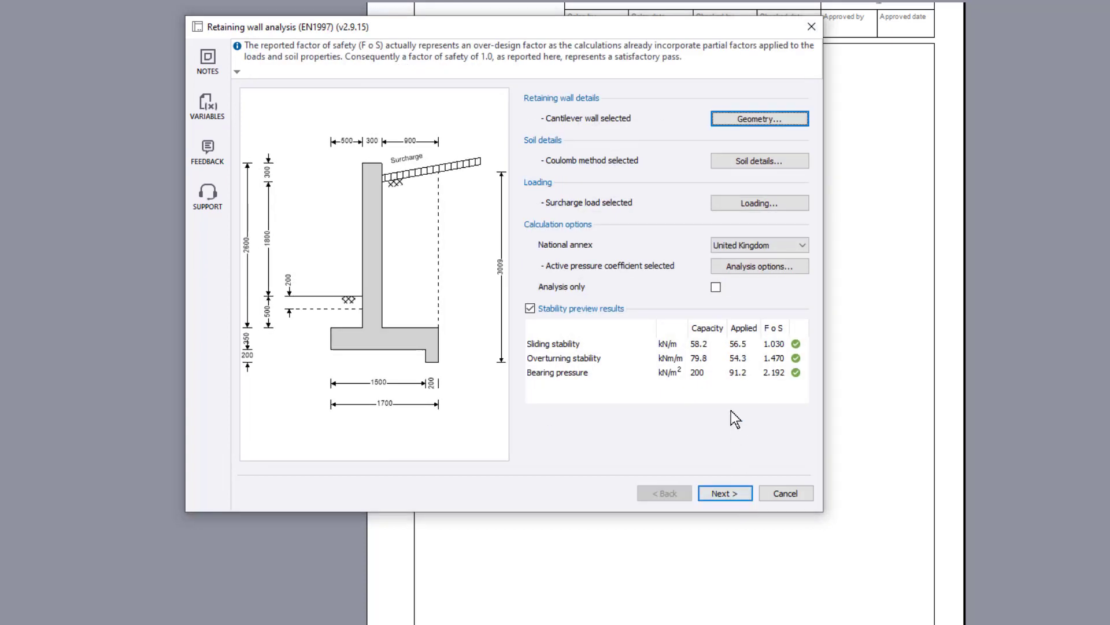
left_click(715, 287)
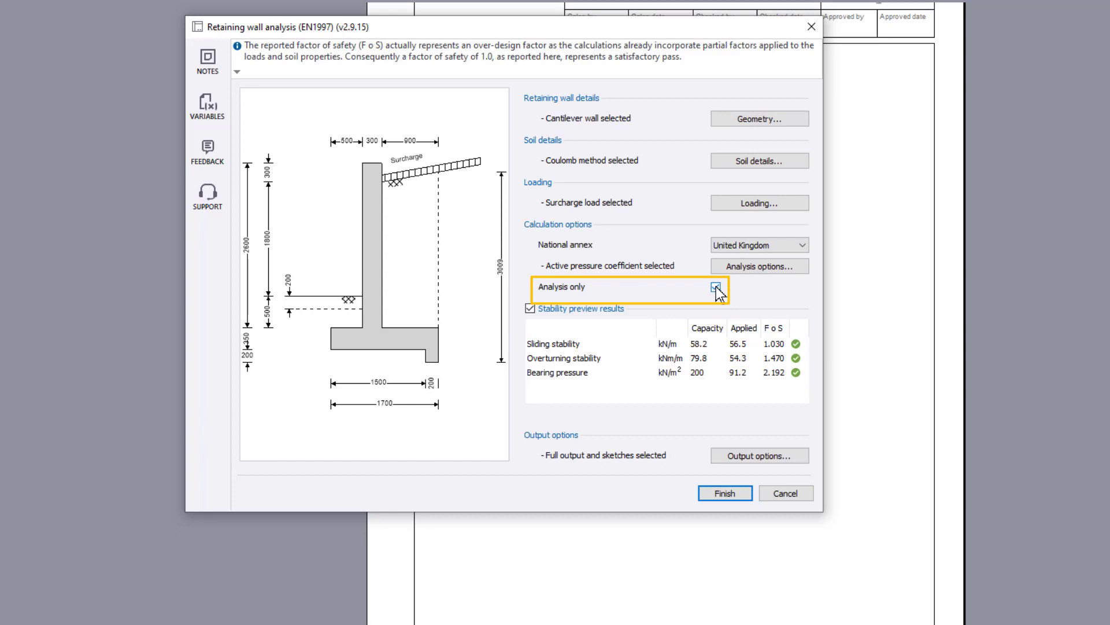
left_click(716, 287)
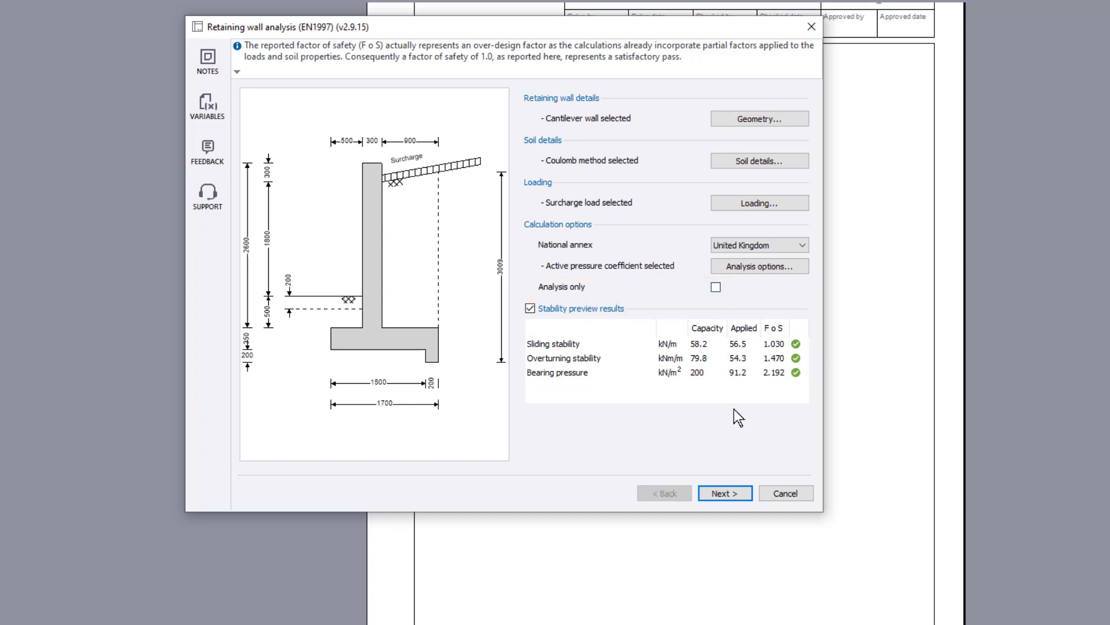
- Advance to the design stage and try cavity reinforced masonry for the stem
left_click(747, 492)
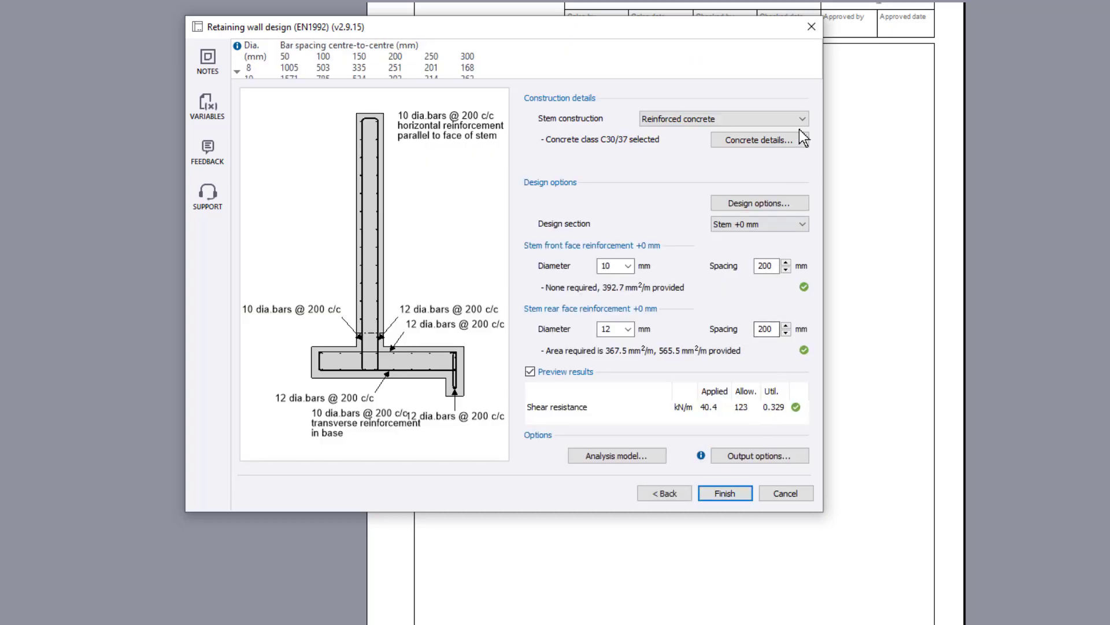
left_click(802, 118)
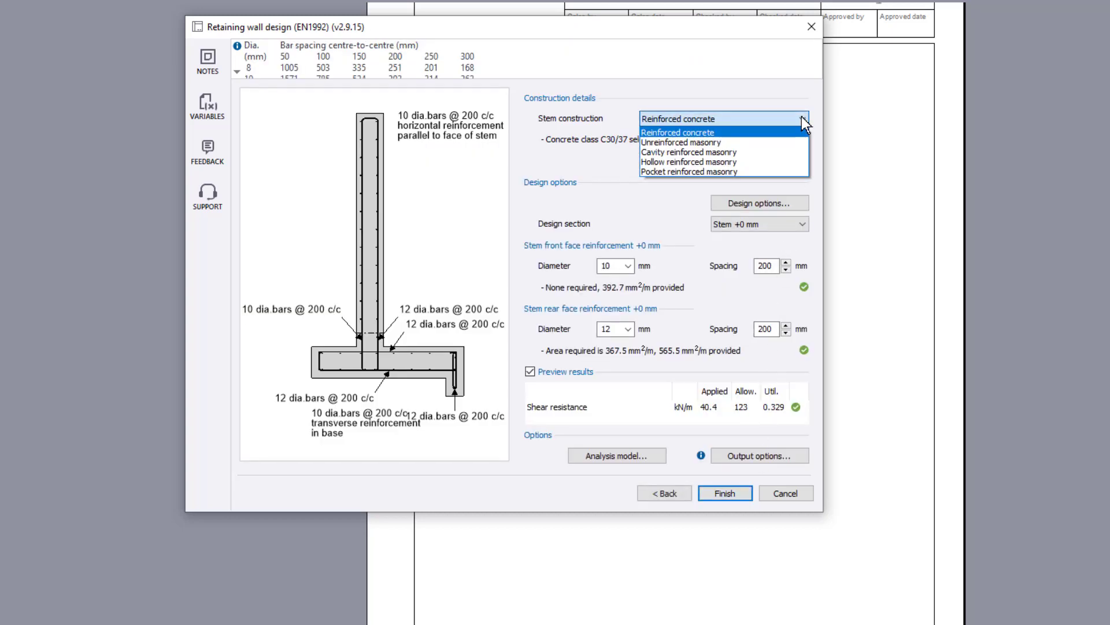
key("Down")
key("Down")
key("Return")
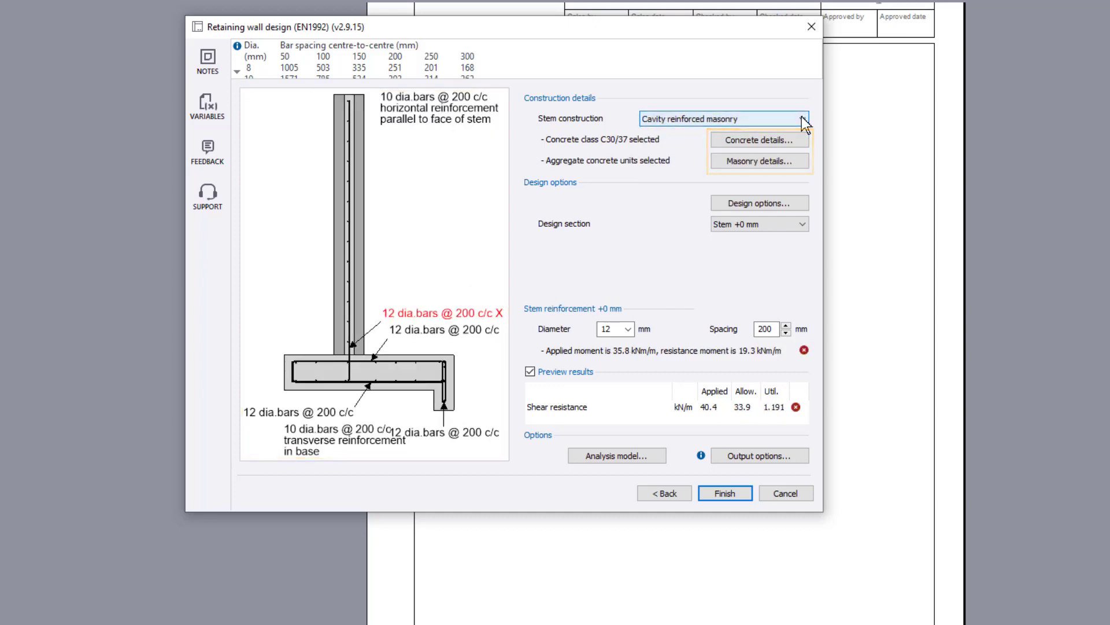
- Set the stem construction back to reinforced concrete and go to the concrete details
left_click(805, 121)
key("Up")
key("Up")
key("Return")
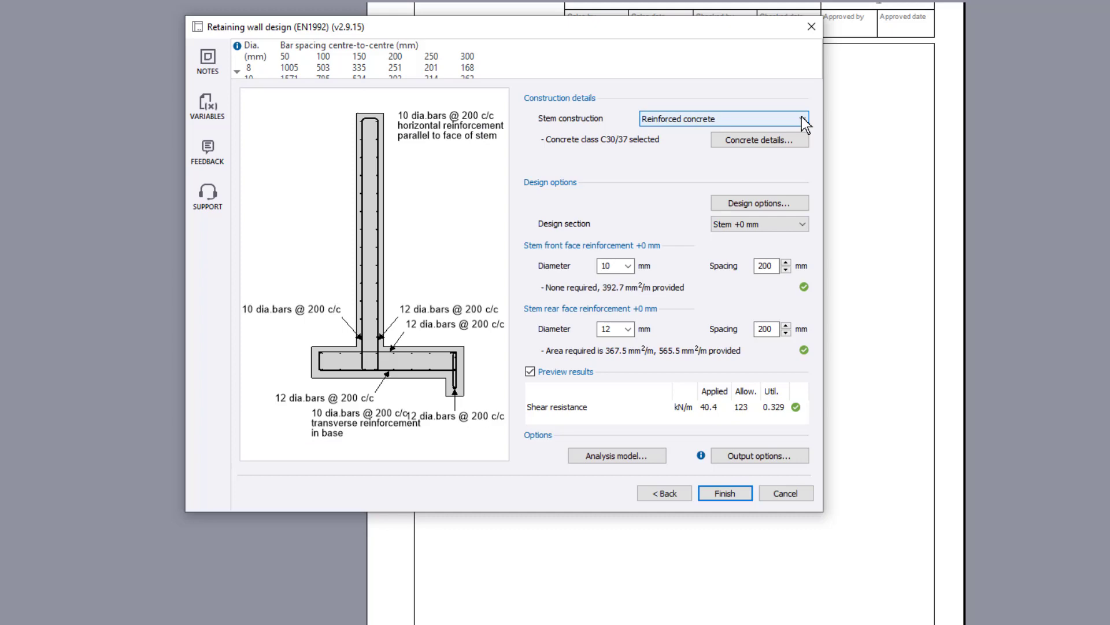
left_click(802, 140)
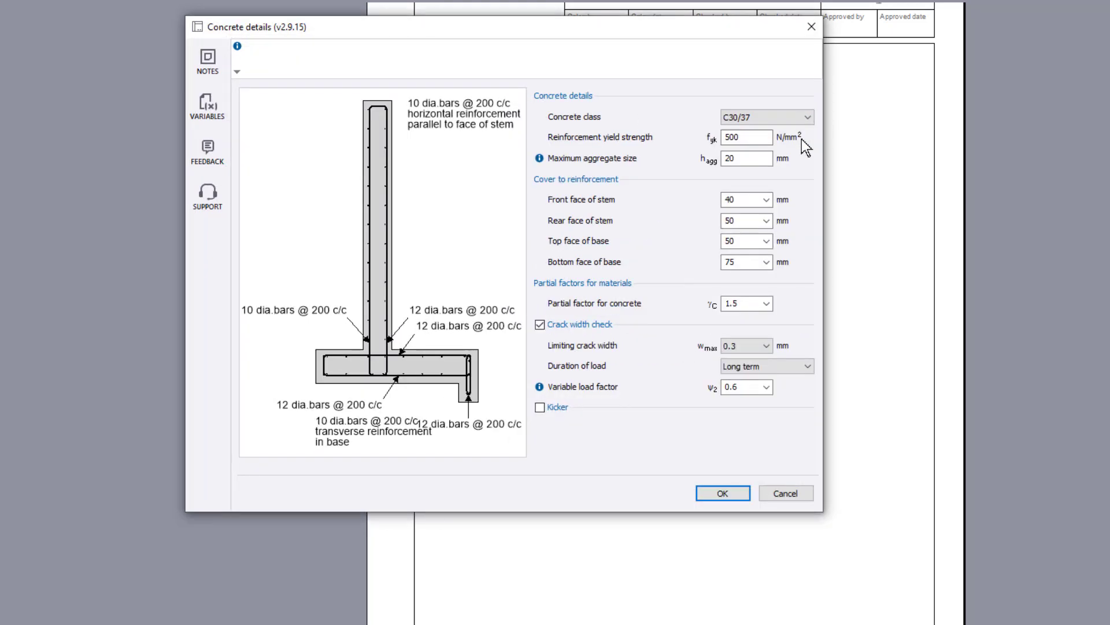
left_click(740, 492)
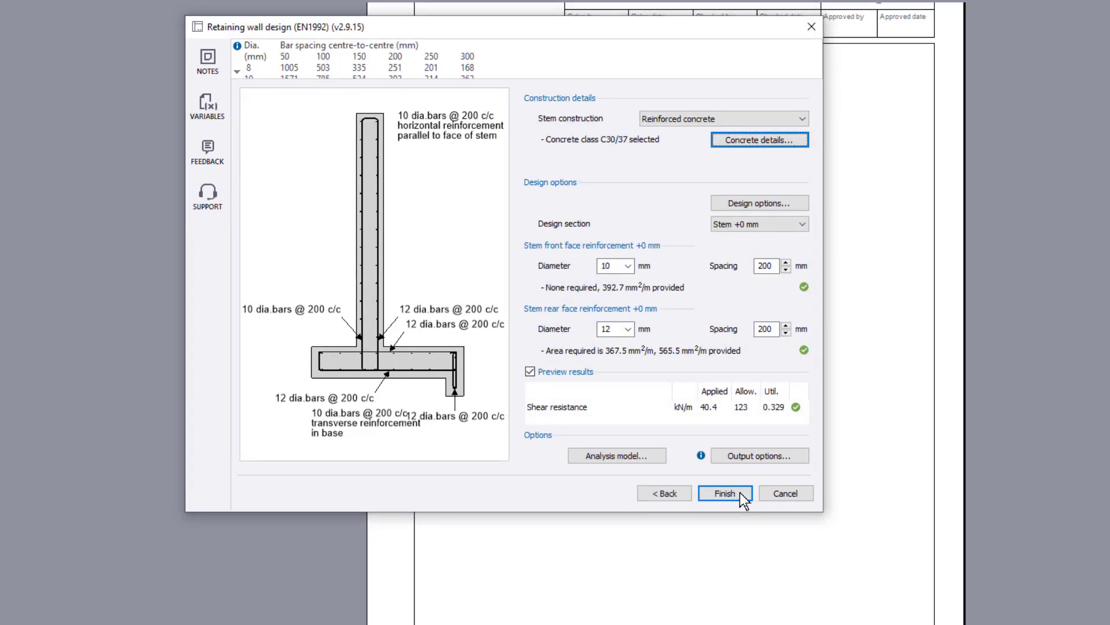
left_click(801, 202)
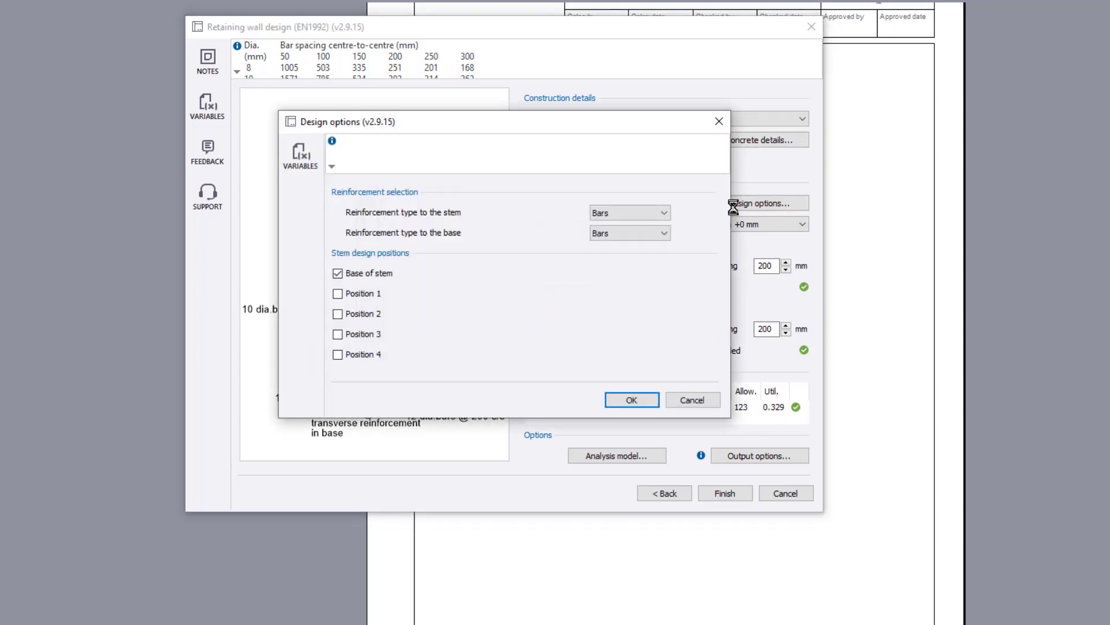
left_click(664, 211)
left_click(664, 211)
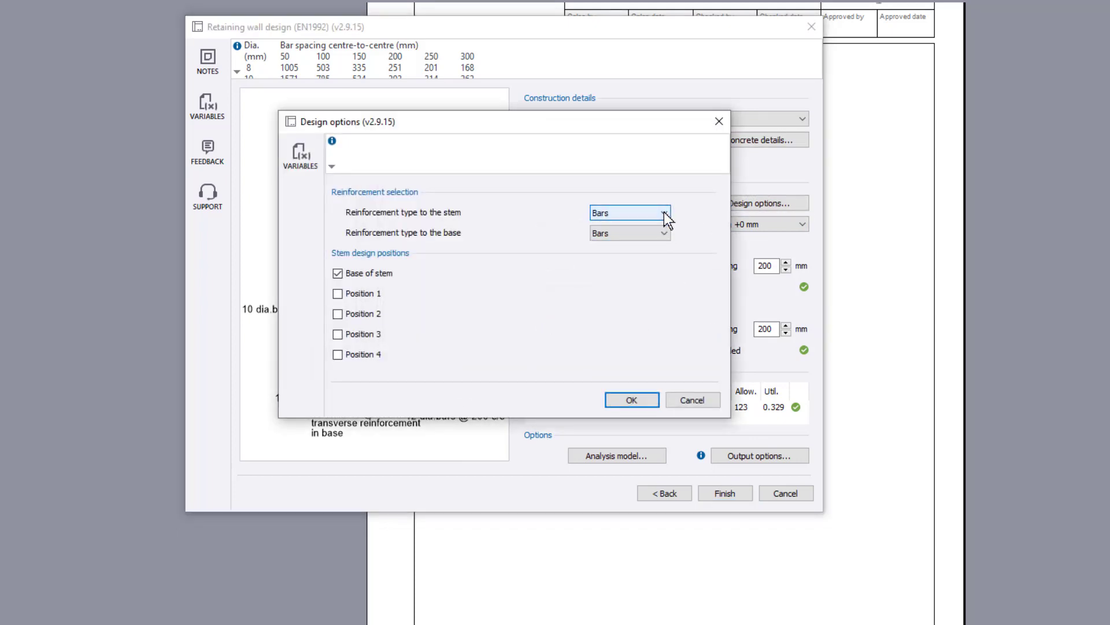
left_click(663, 232)
left_click(664, 230)
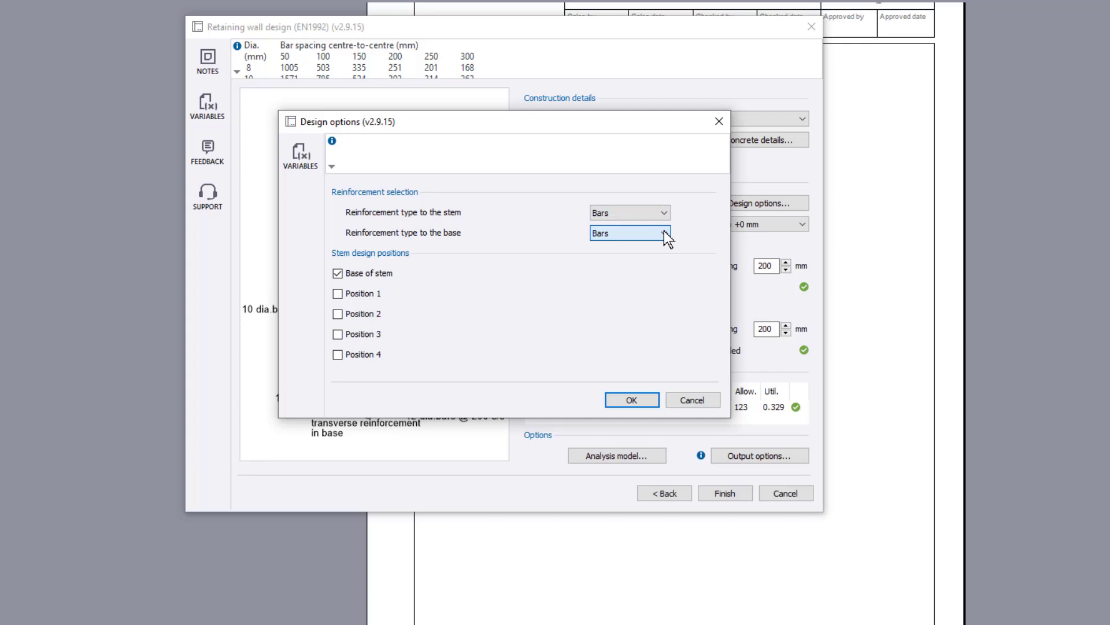
left_click(337, 294)
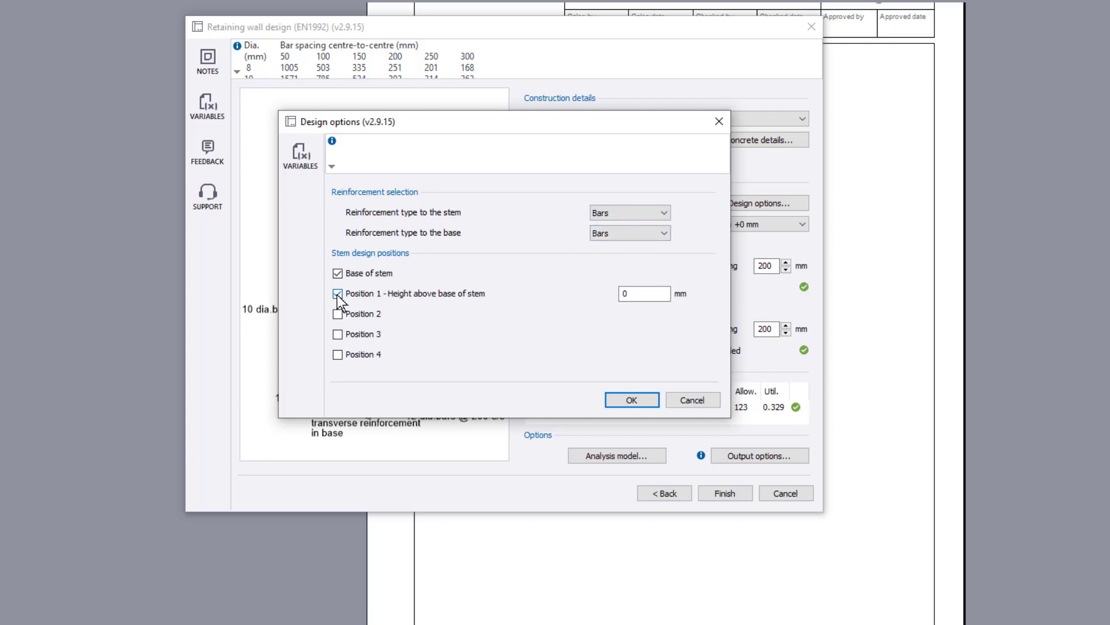
left_click(337, 293)
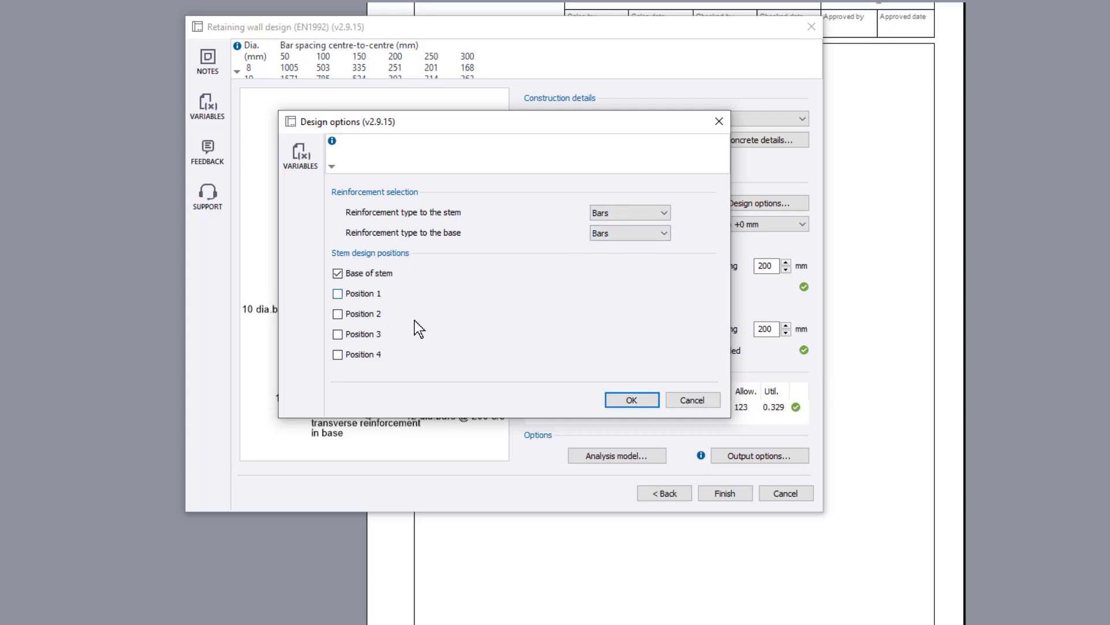
left_click(632, 400)
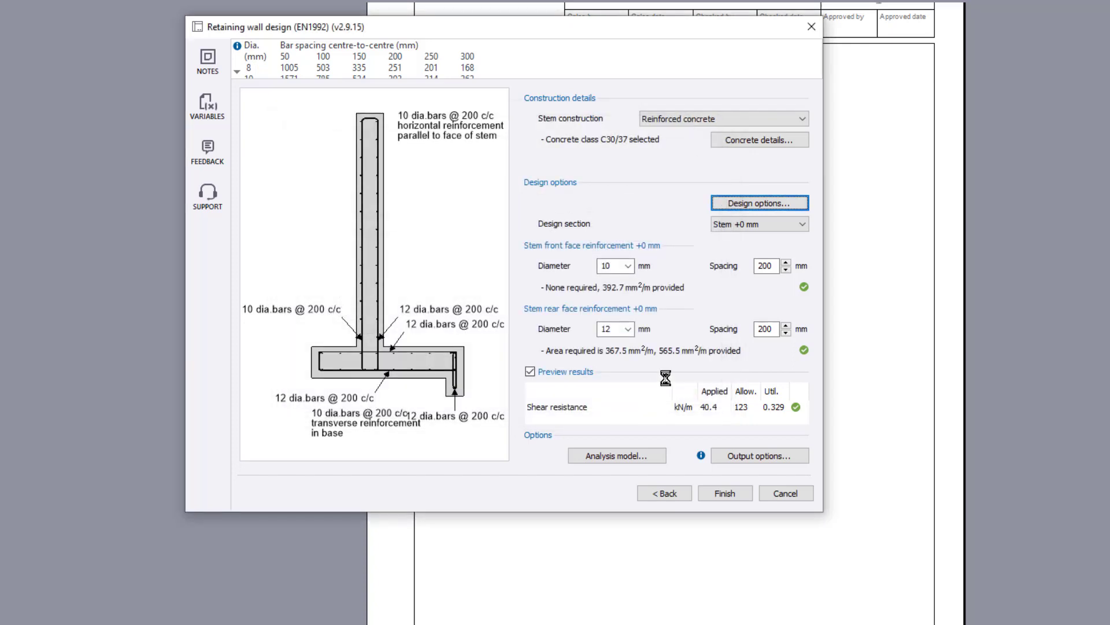
left_click(802, 224)
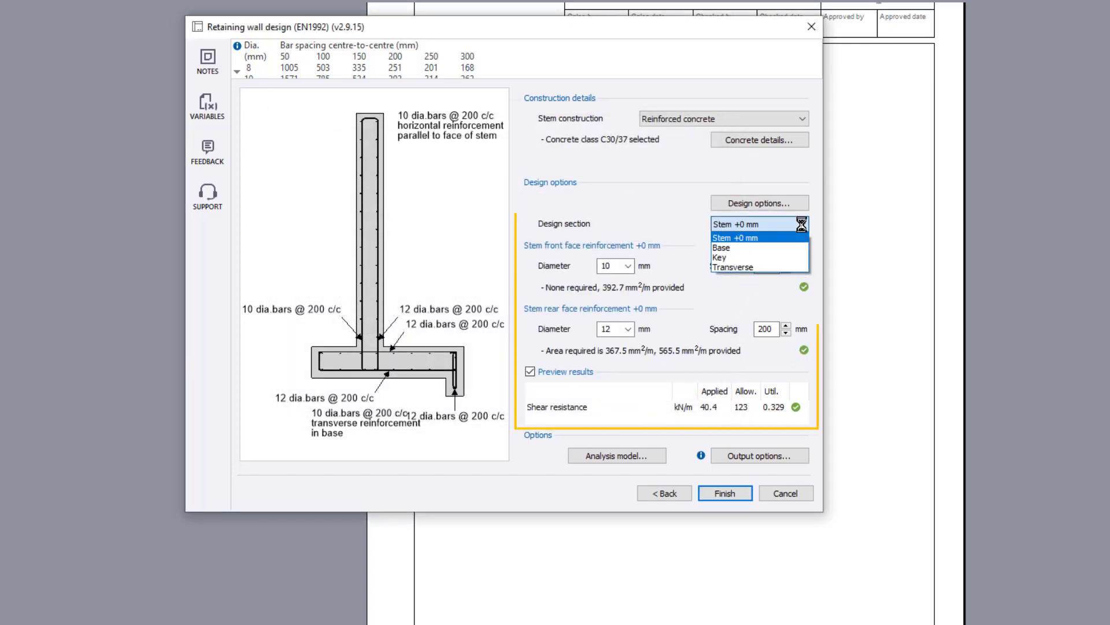
left_click(802, 224)
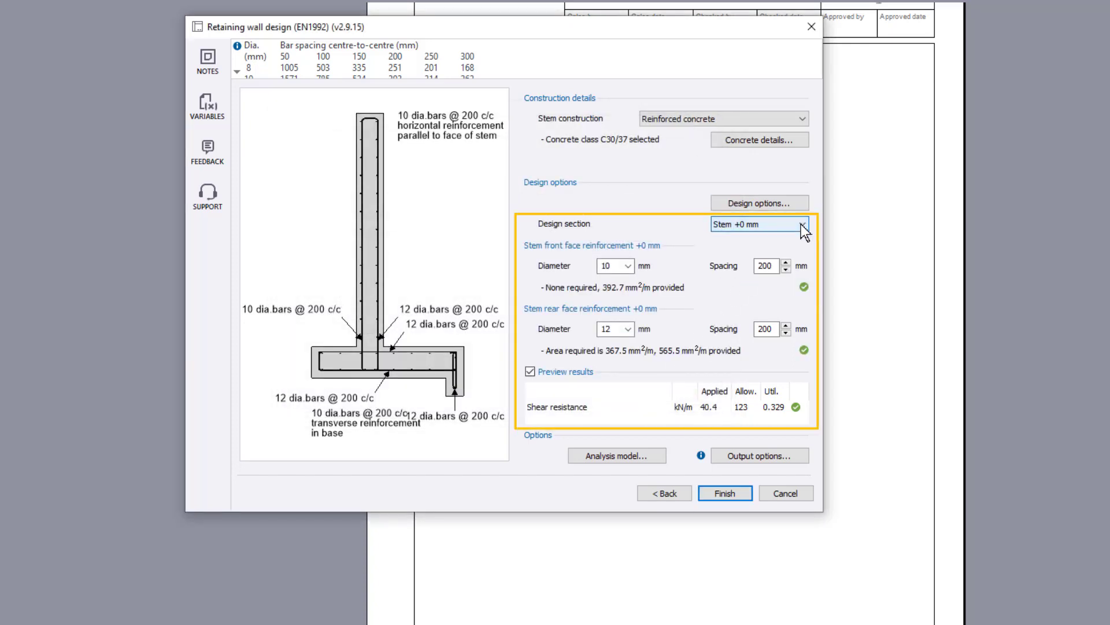
left_click(628, 329)
key("Up")
key("Return")
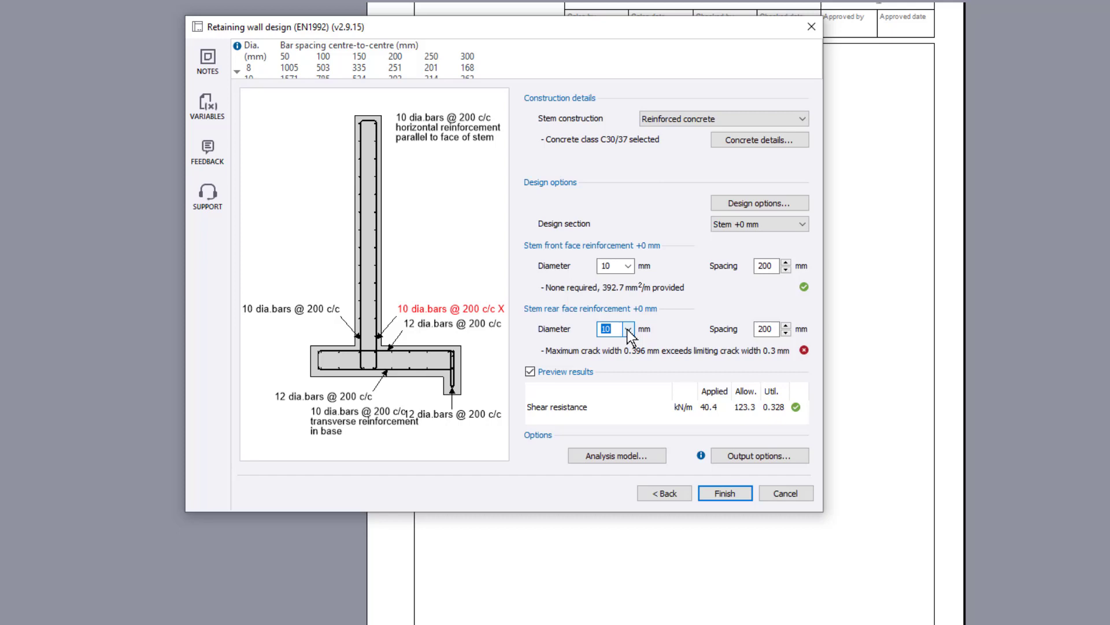
left_click(628, 329)
key("Down")
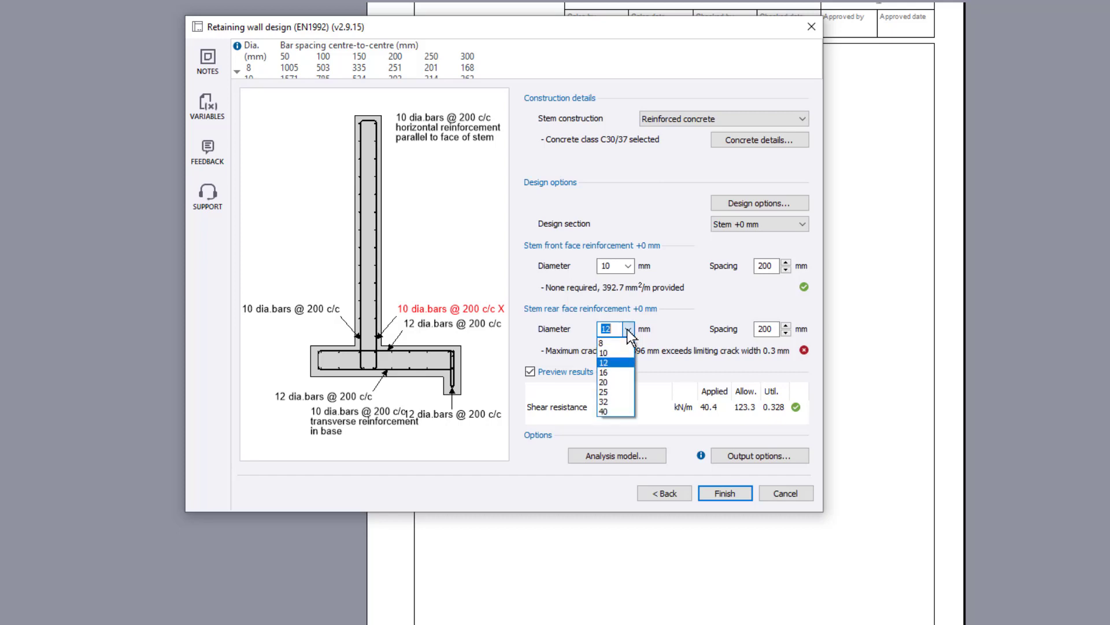
key("Return")
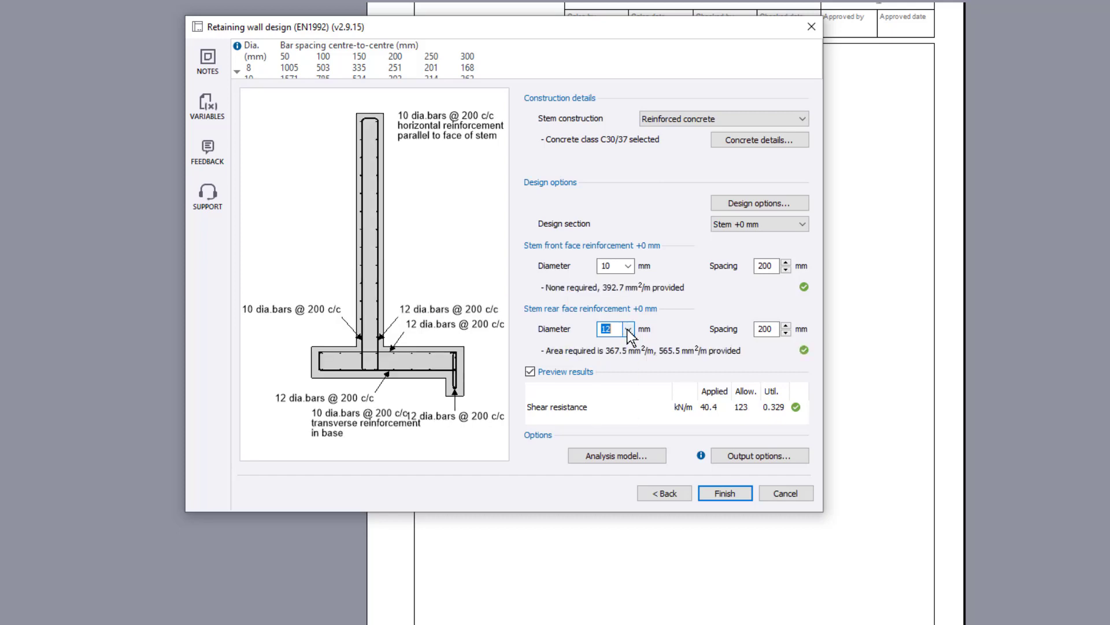
- Review the Base and then Key reinforcement design sections unchanged
left_click(805, 226)
key("Down")
key("Return")
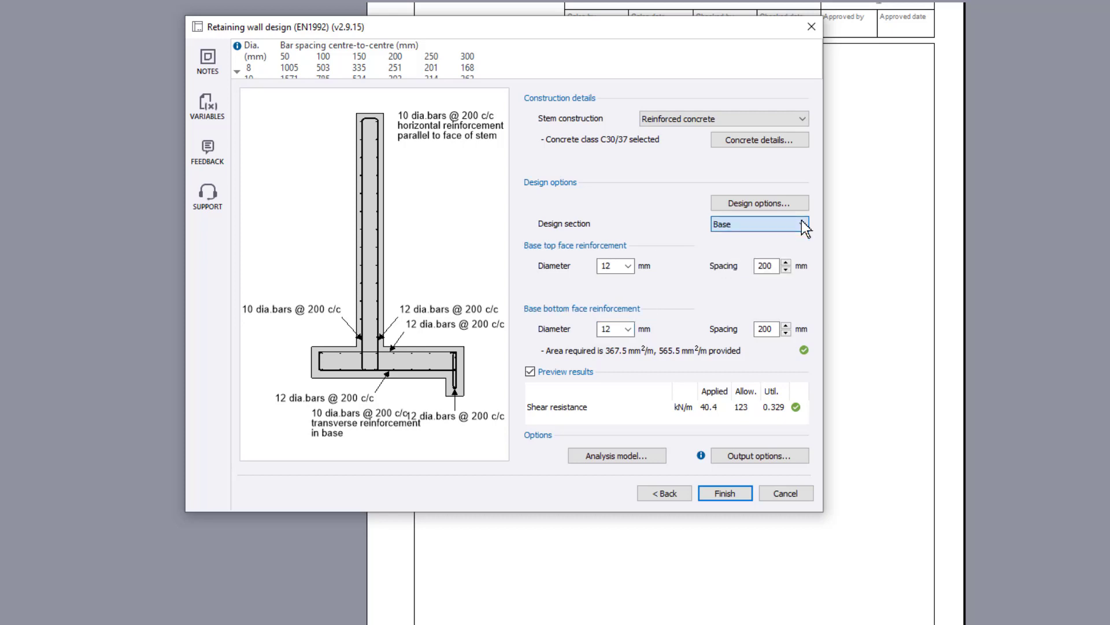
left_click(805, 225)
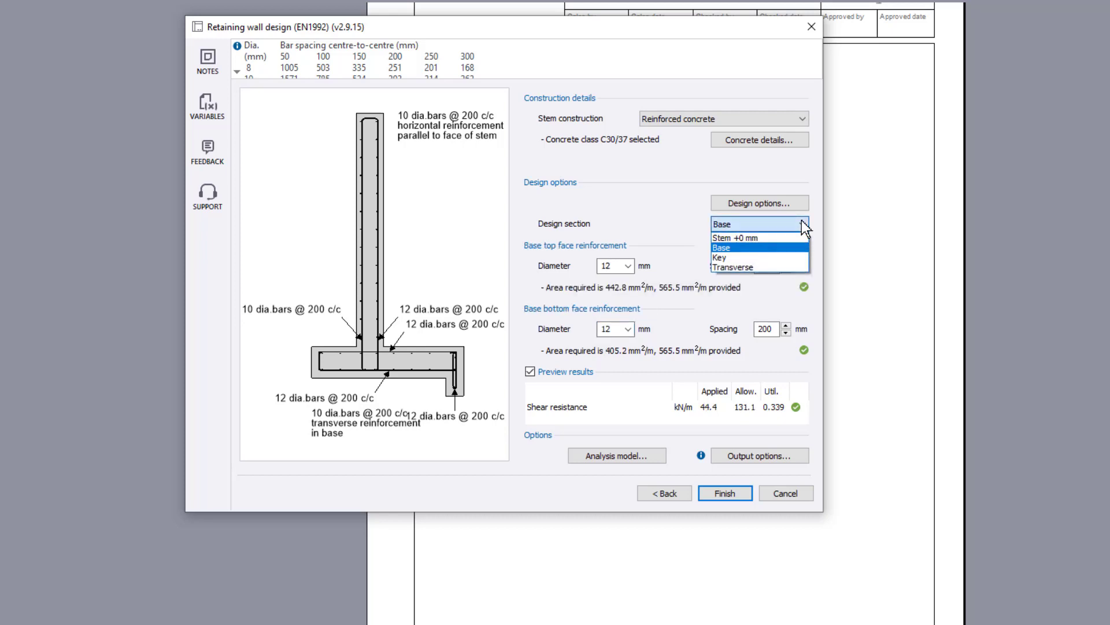
key("Down")
key("Return")
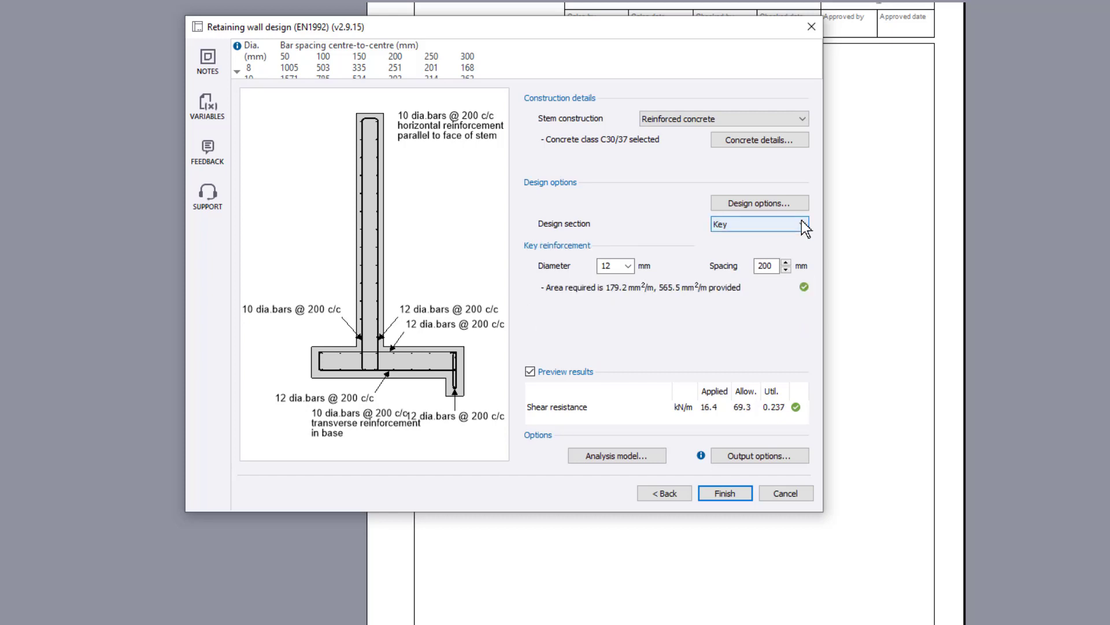
- Review the Transverse design section and bring up the analysis model viewer
left_click(805, 226)
key("Down")
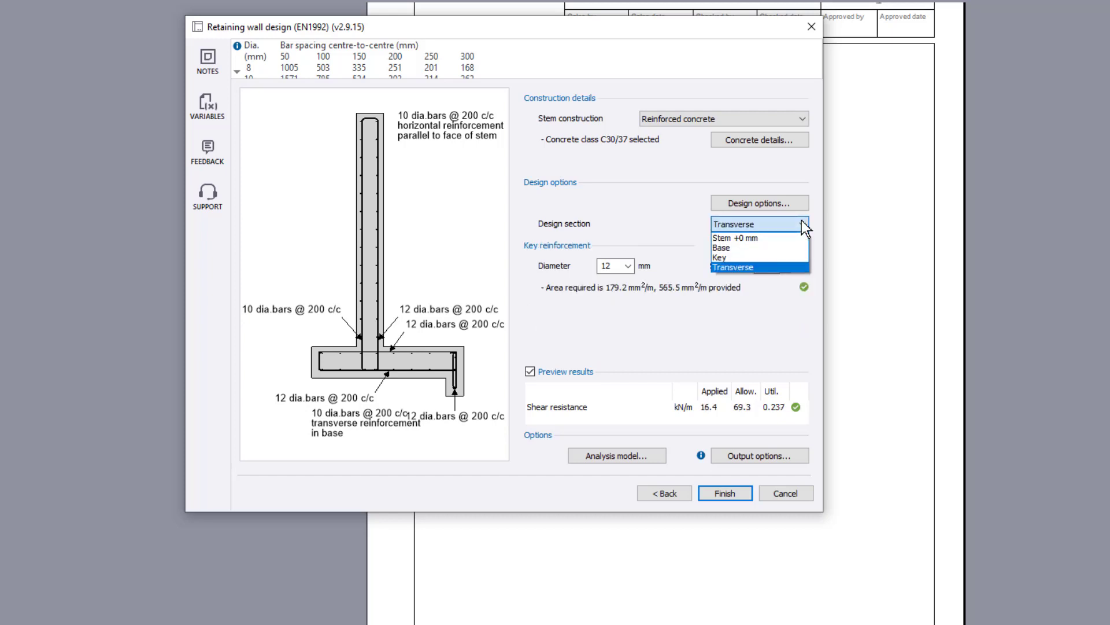
key("Return")
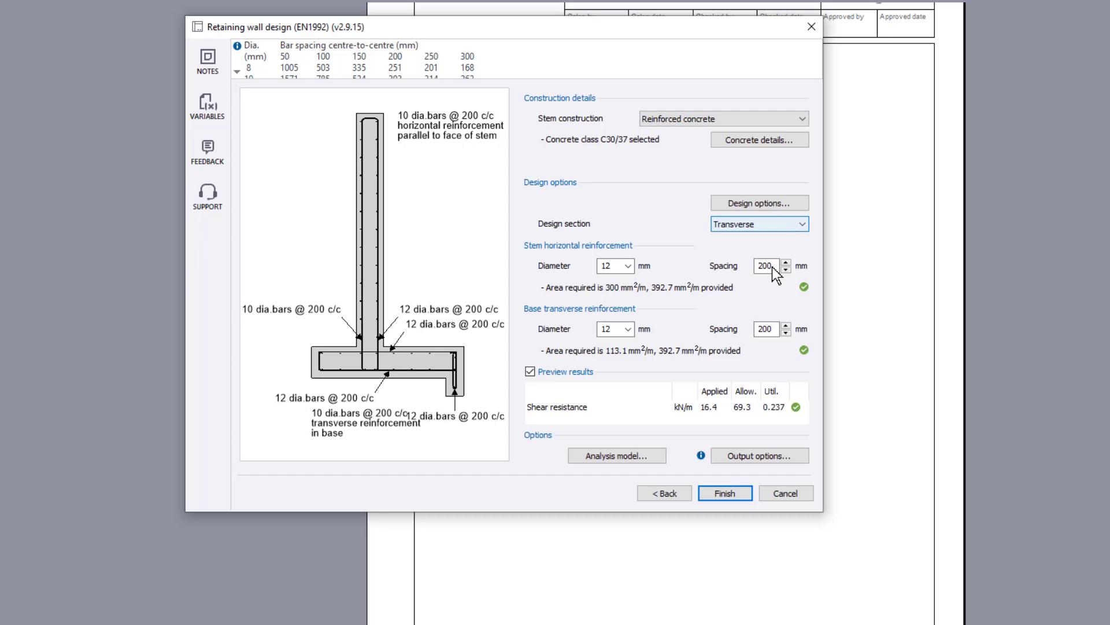
left_click(657, 458)
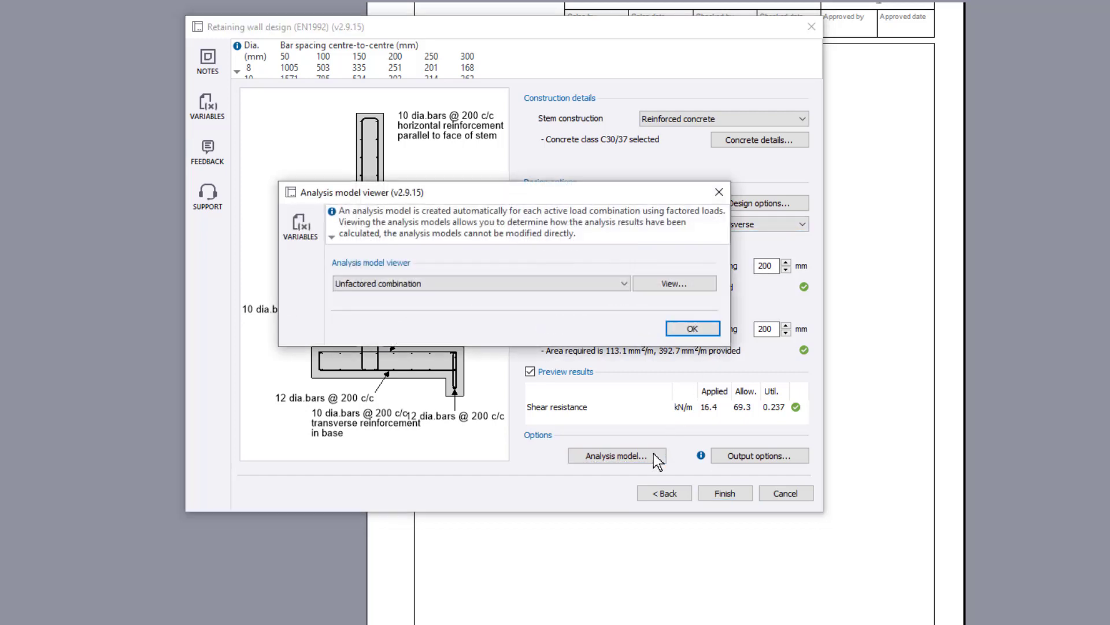
- View the 2D analysis model for the unfactored load combination
left_click(624, 284)
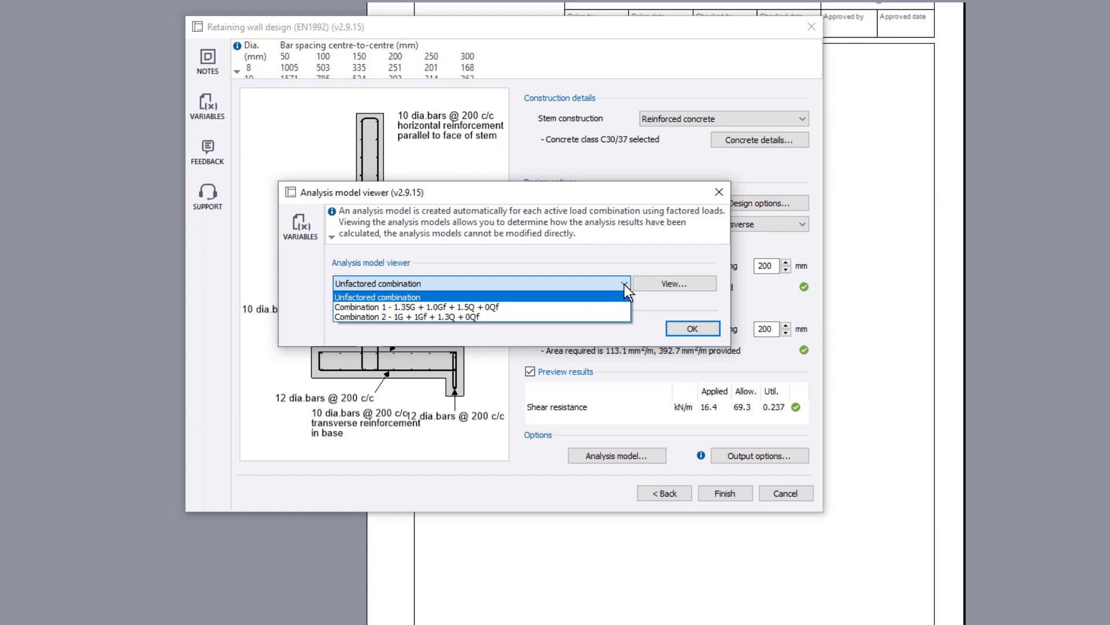
left_click(624, 284)
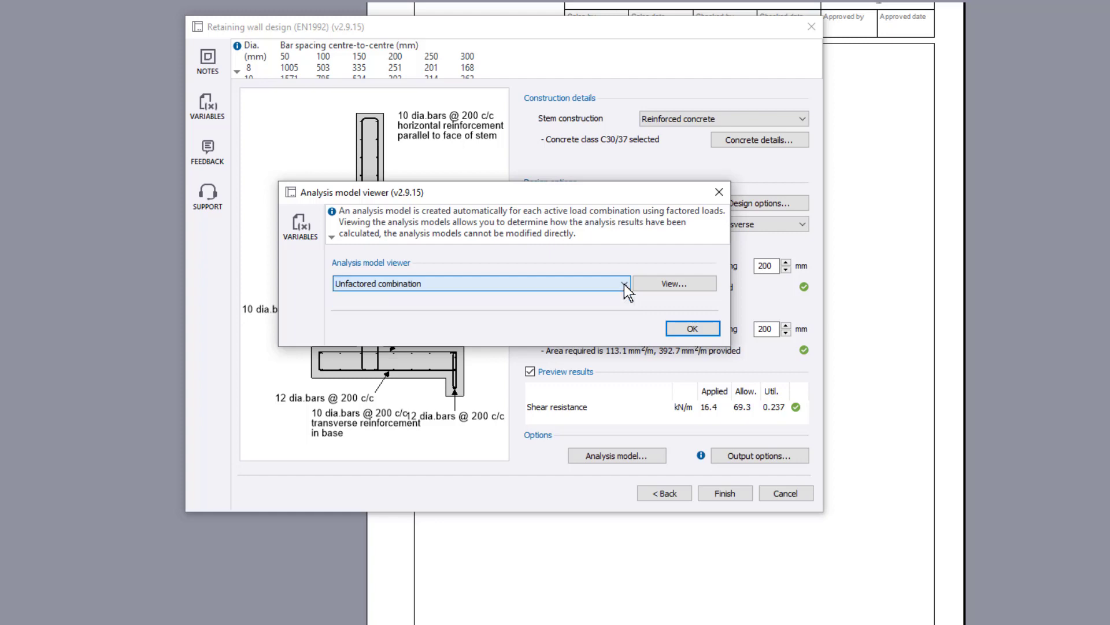
left_click(699, 284)
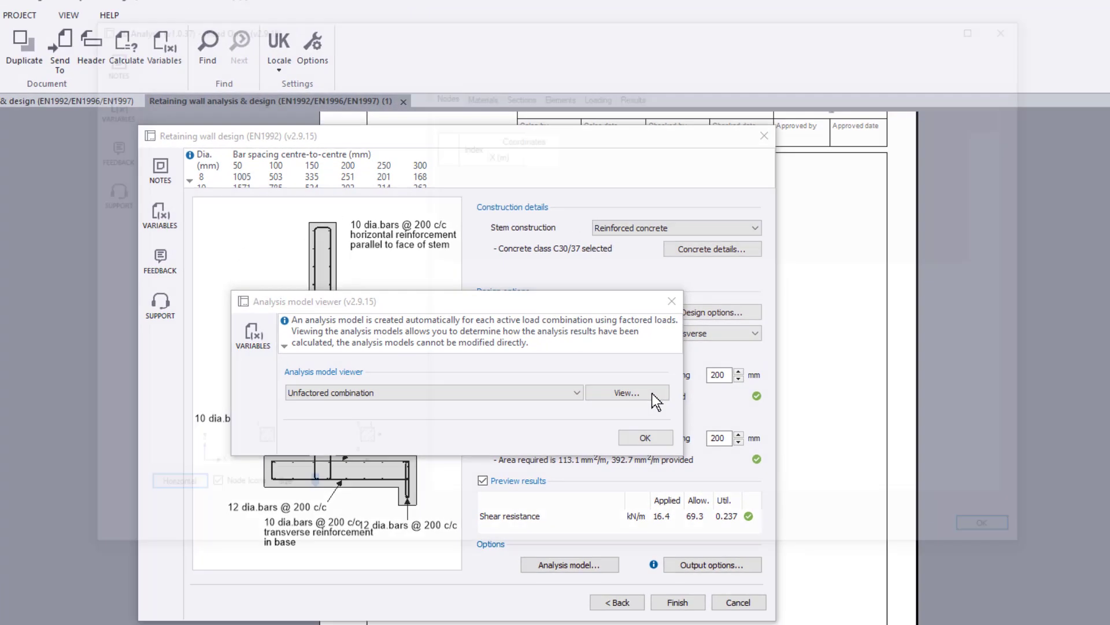
- Browse the model's Materials, Sections, Elements, Loading and Results, then close both viewers
left_click(473, 108)
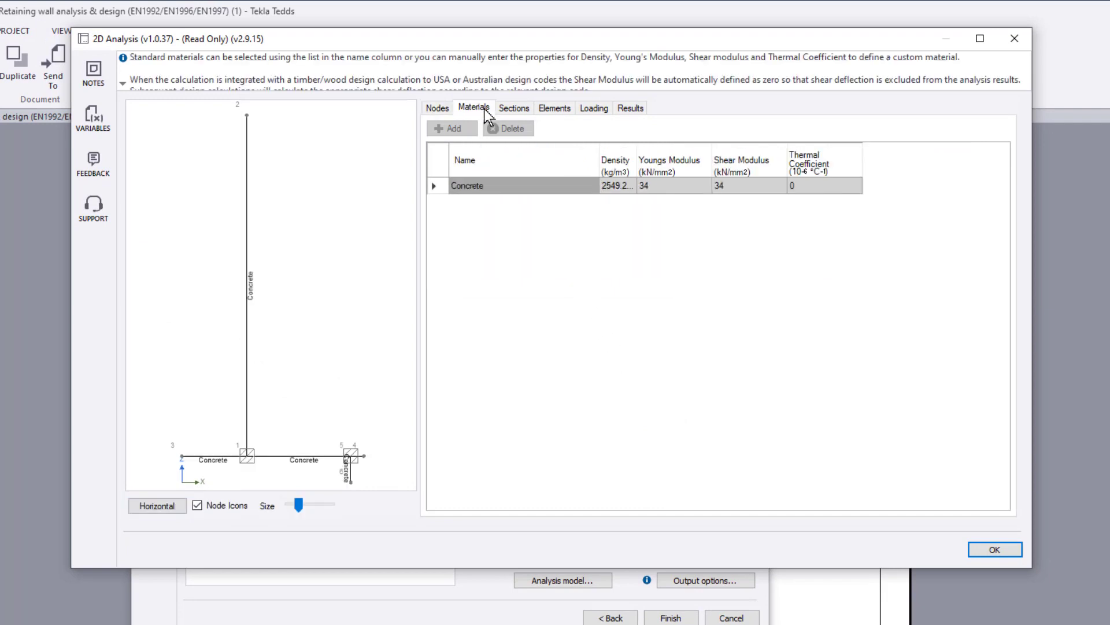
left_click(514, 108)
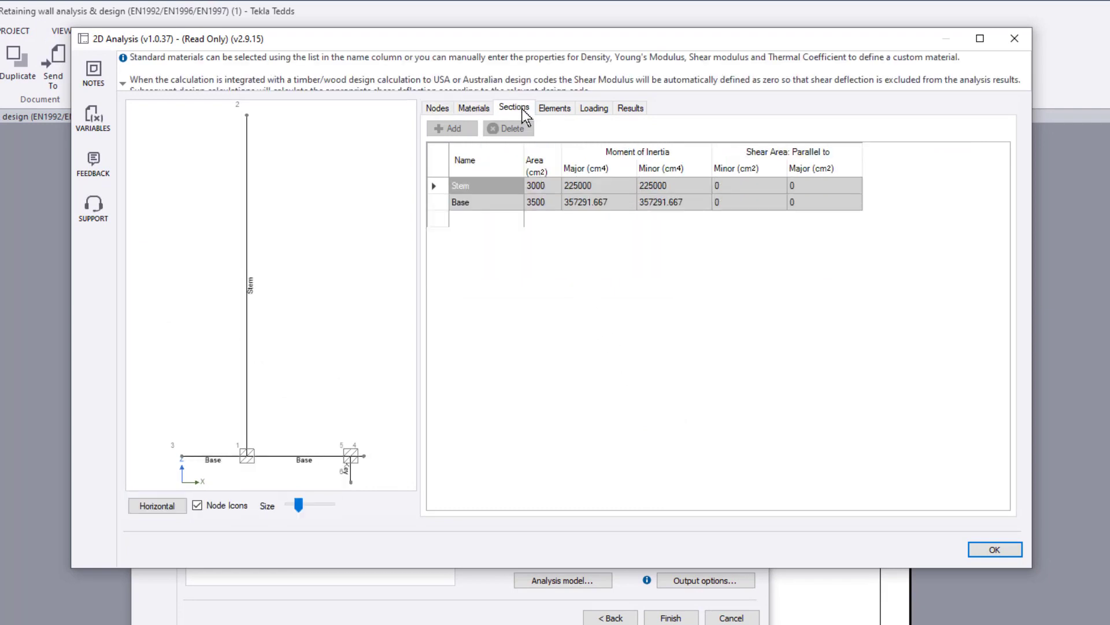
left_click(554, 107)
left_click(594, 108)
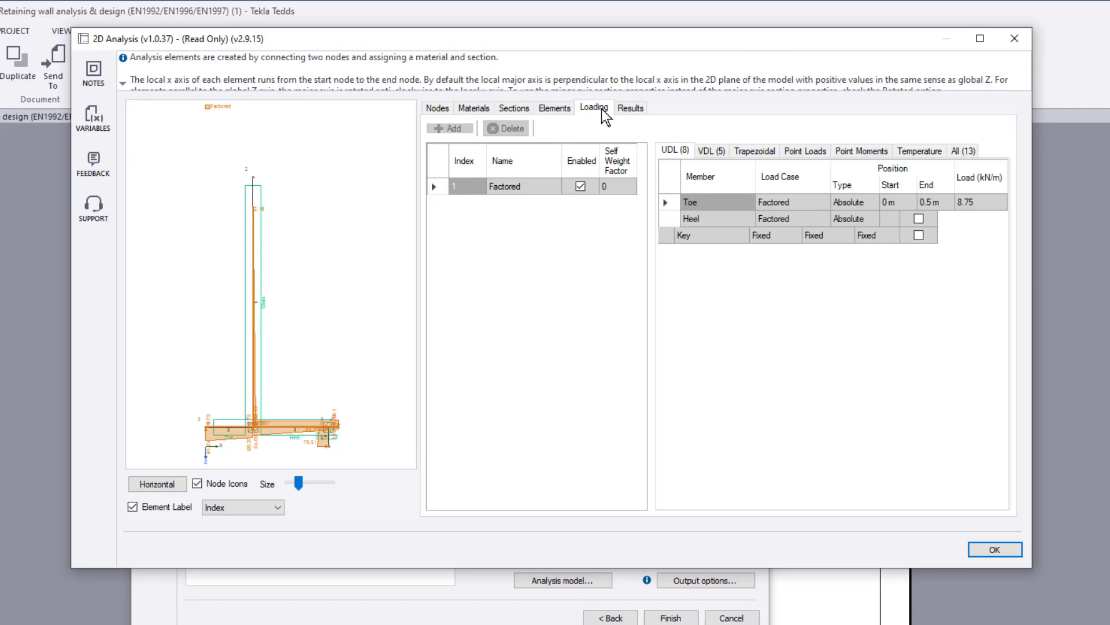
left_click(630, 107)
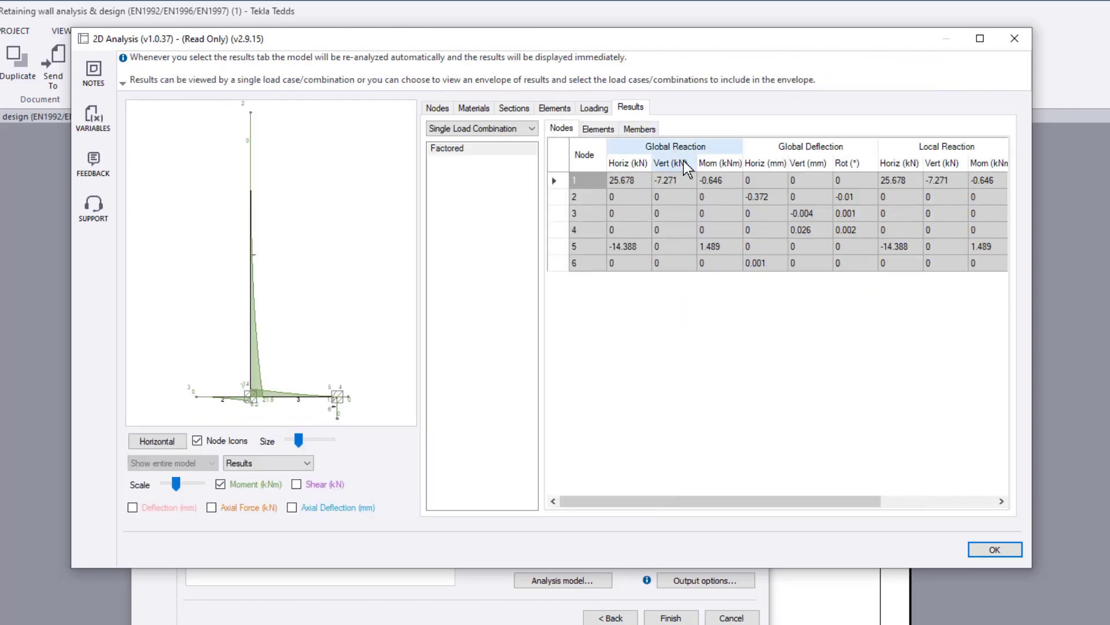
left_click(995, 550)
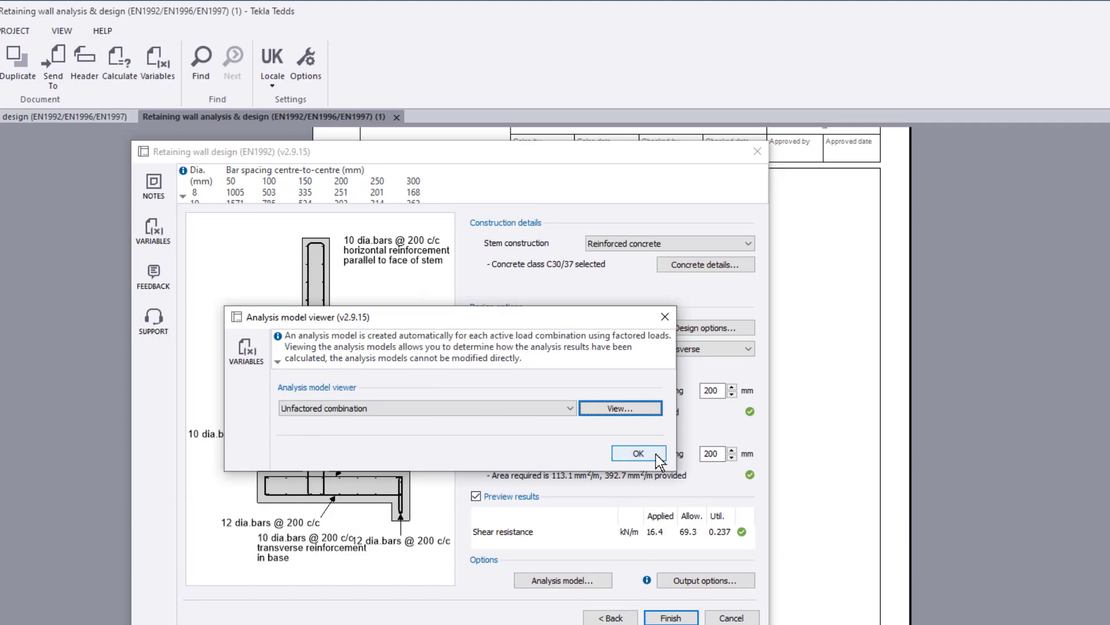
left_click(638, 454)
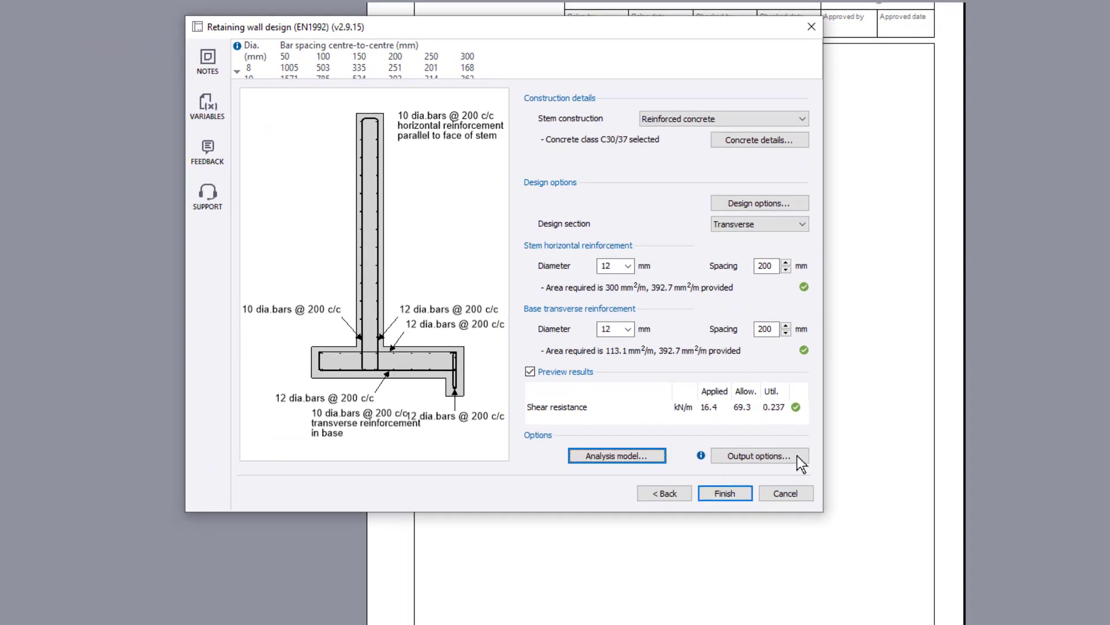
- Tick Include summary table in the output options and confirm
left_click(797, 456)
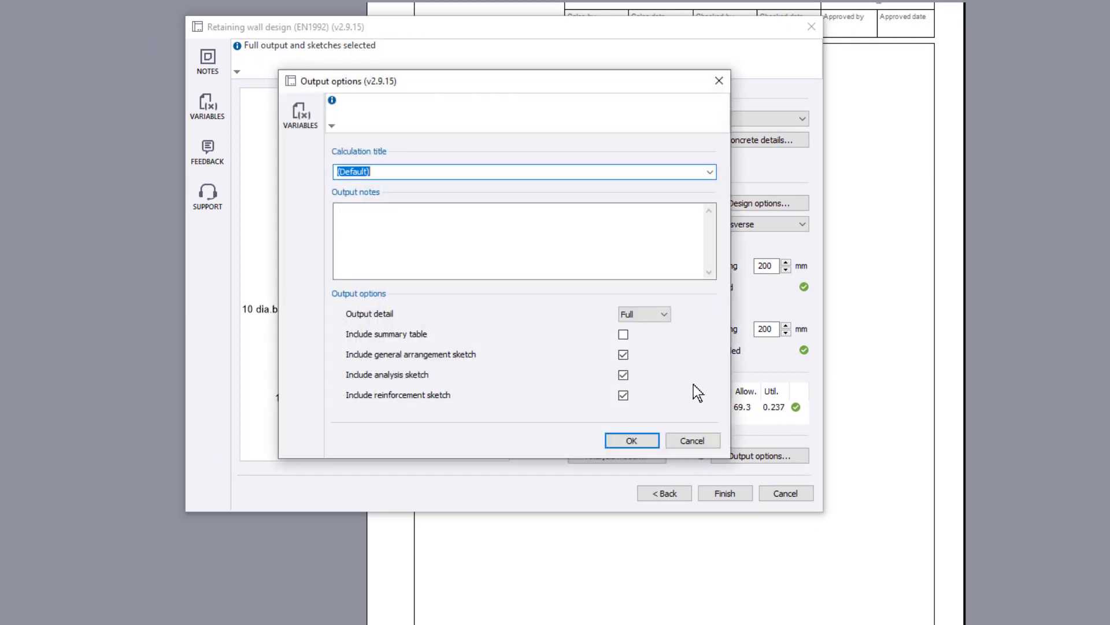
left_click(624, 335)
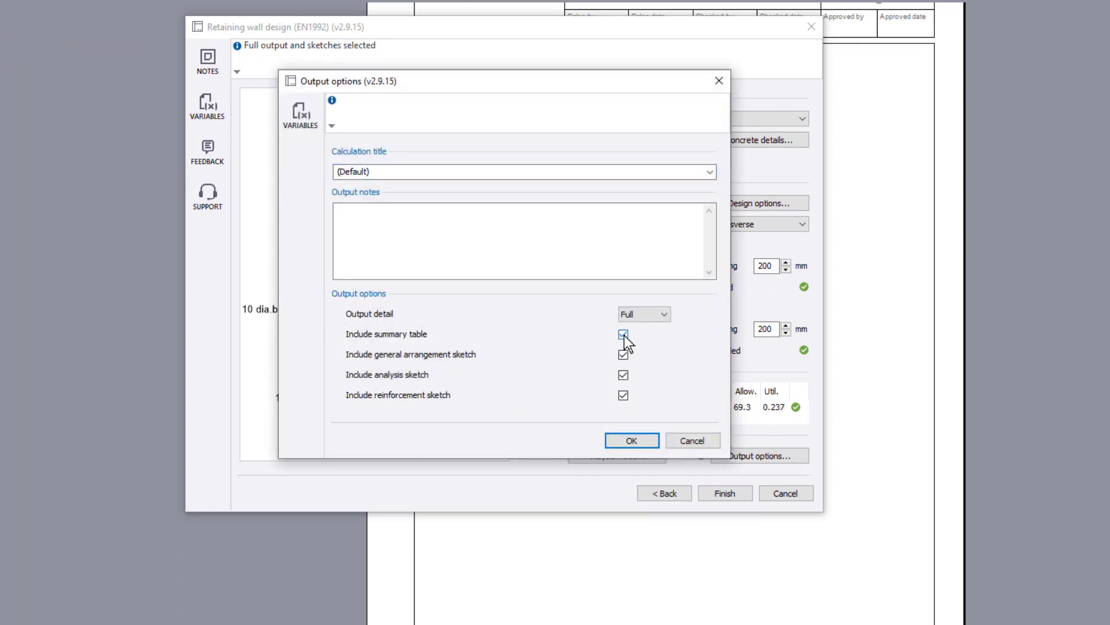
left_click(632, 440)
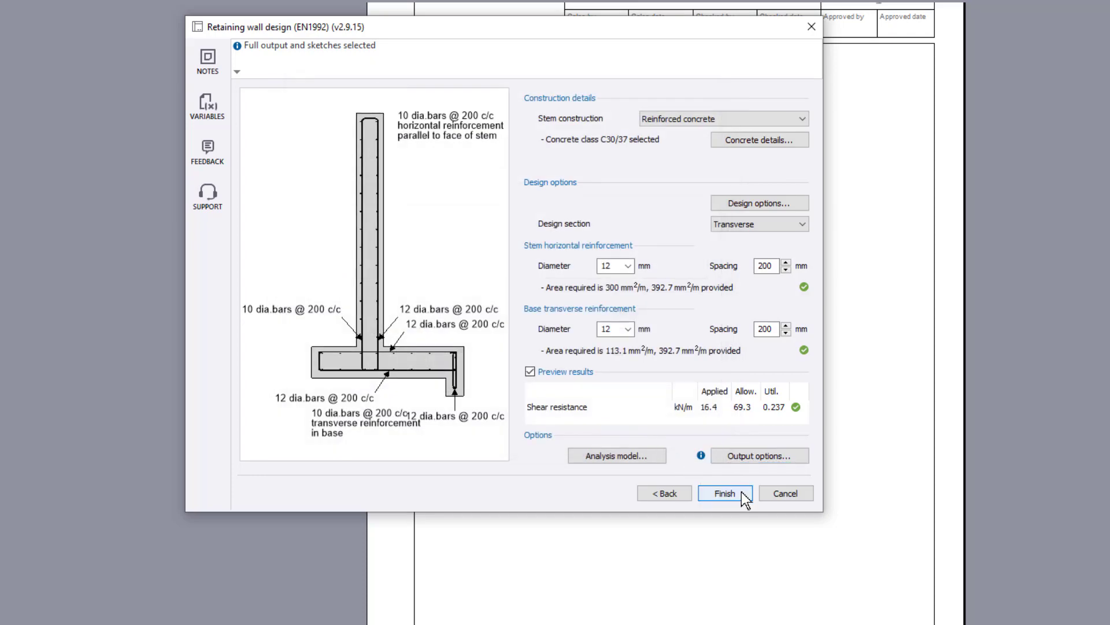
- Finish the design so the full calculation output is written into the document
left_click(742, 492)
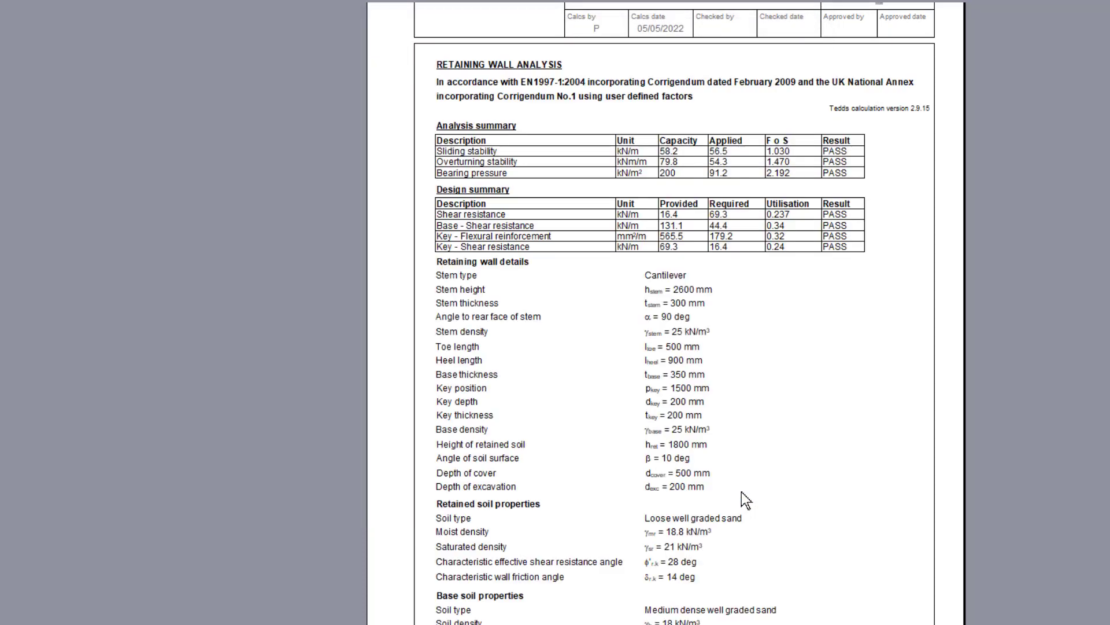
scroll(637, 479, "down", 10)
scroll(610, 481, "down", 10)
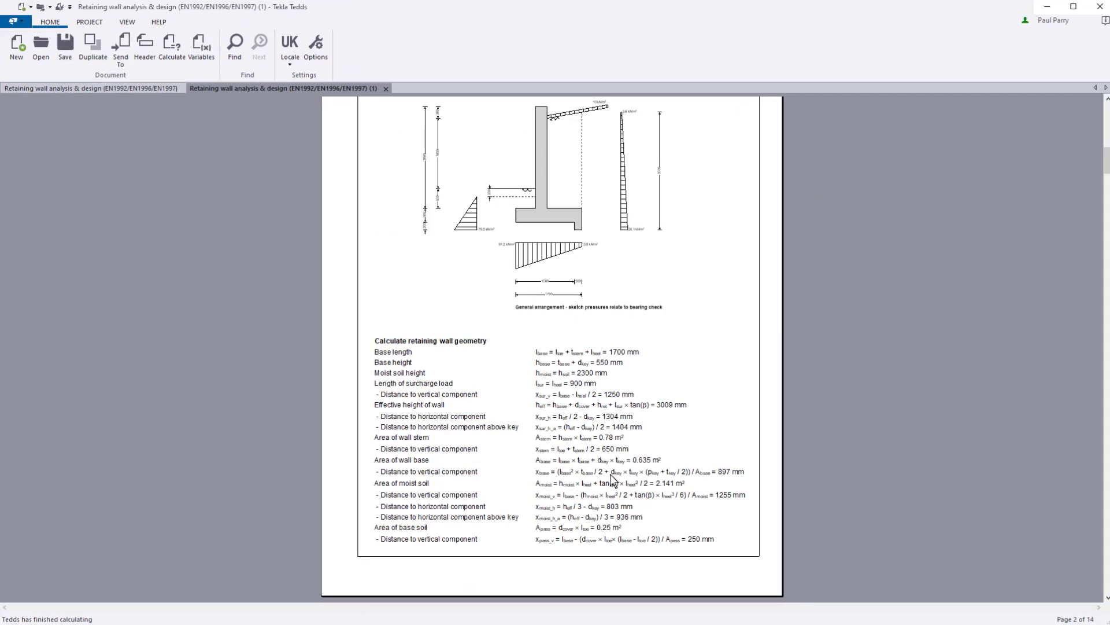
scroll(610, 481, "down", 5)
scroll(610, 481, "down", 5)
scroll(610, 481, "down", 5)
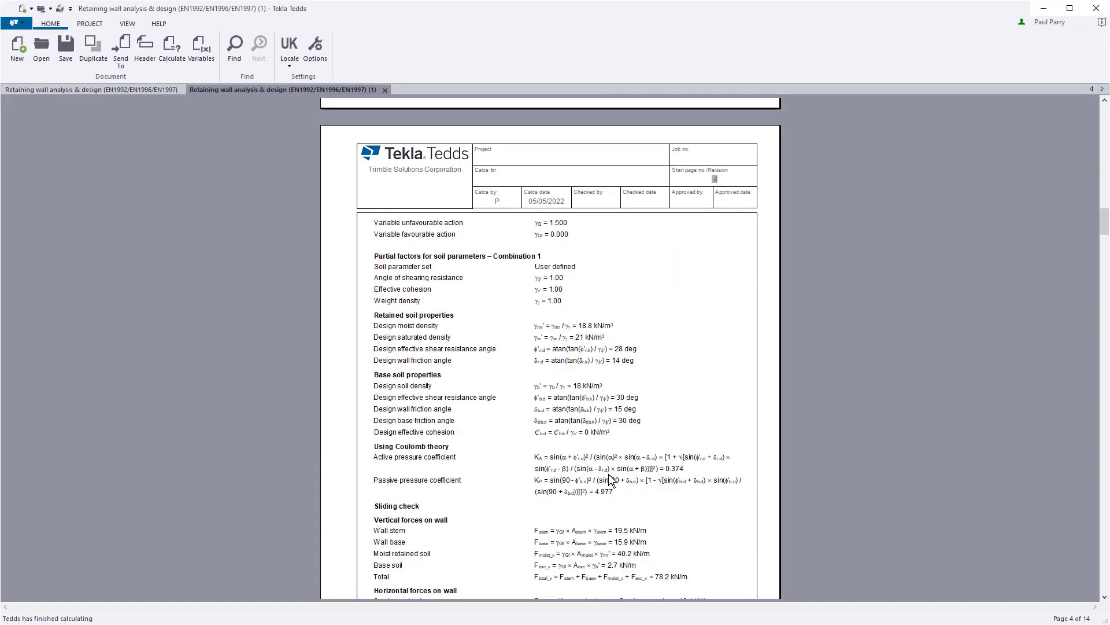
scroll(610, 481, "down", 5)
scroll(610, 481, "down", 5)
scroll(610, 481, "down", 5)
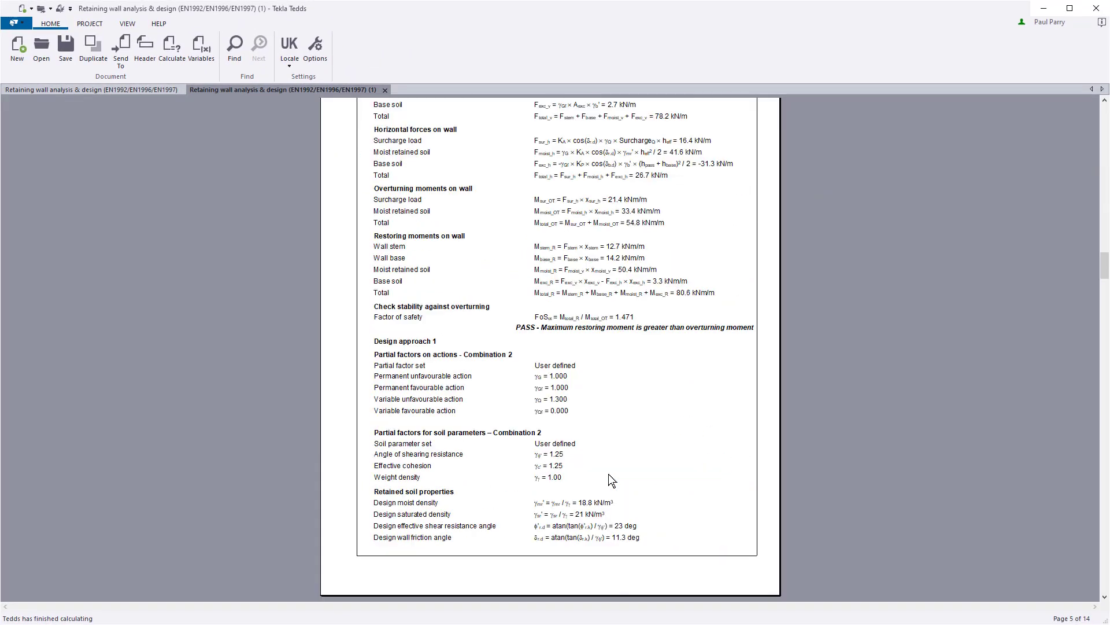
scroll(610, 482, "down", 5)
scroll(609, 481, "down", 5)
scroll(610, 481, "down", 5)
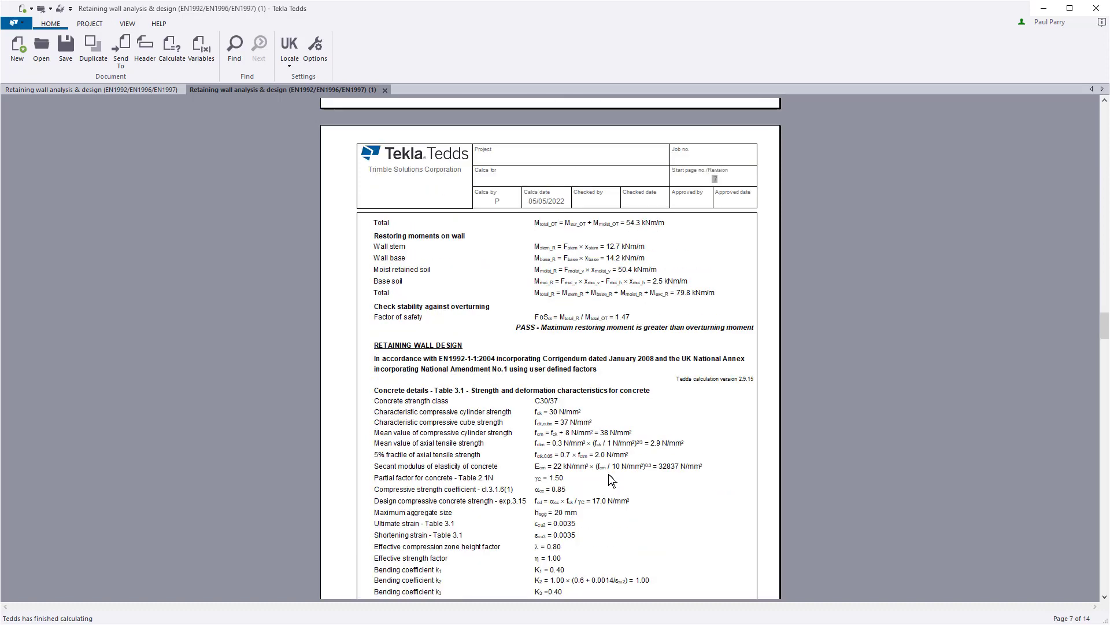
scroll(610, 481, "down", 3)
scroll(610, 481, "down", 5)
scroll(610, 480, "down", 5)
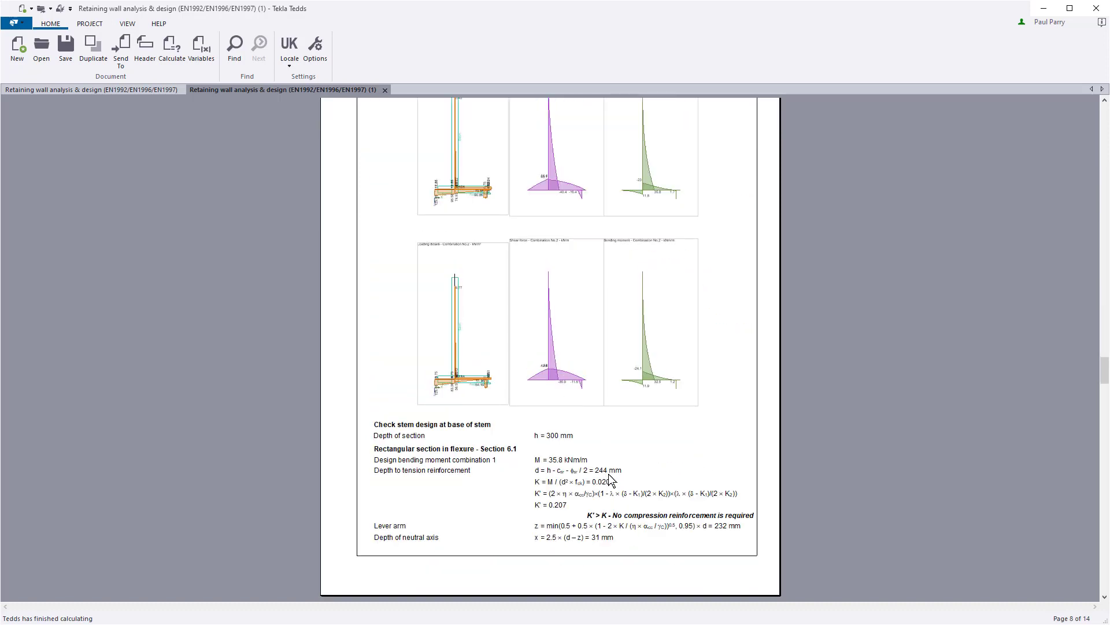
scroll(609, 481, "down", 5)
scroll(610, 481, "down", 4)
scroll(608, 474, "down", 5)
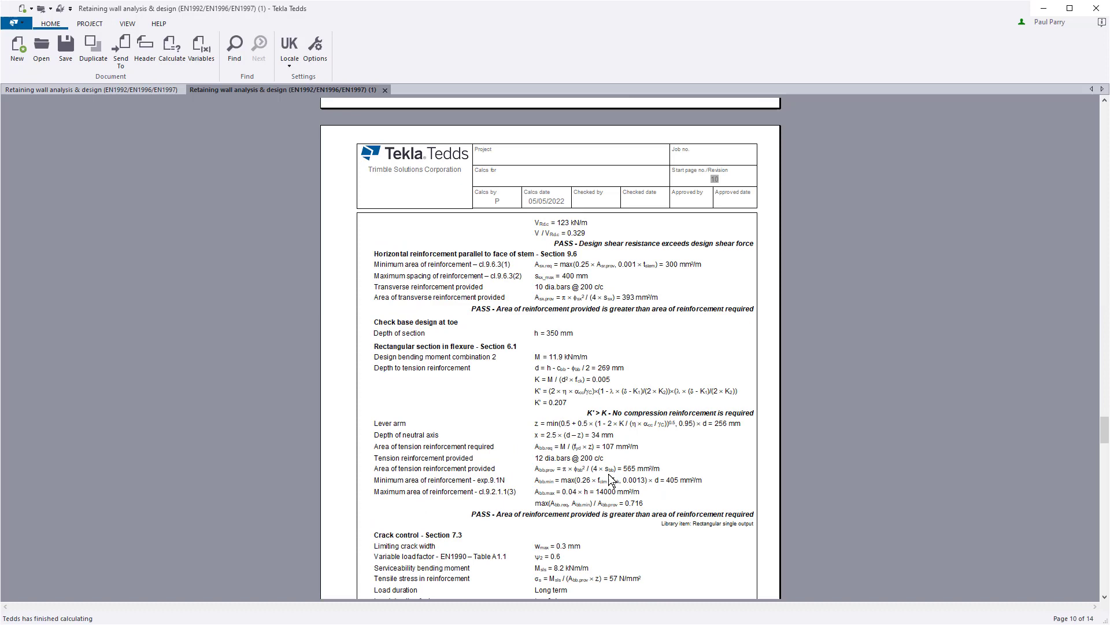
scroll(608, 474, "down", 4)
scroll(607, 474, "down", 4)
scroll(610, 478, "down", 5)
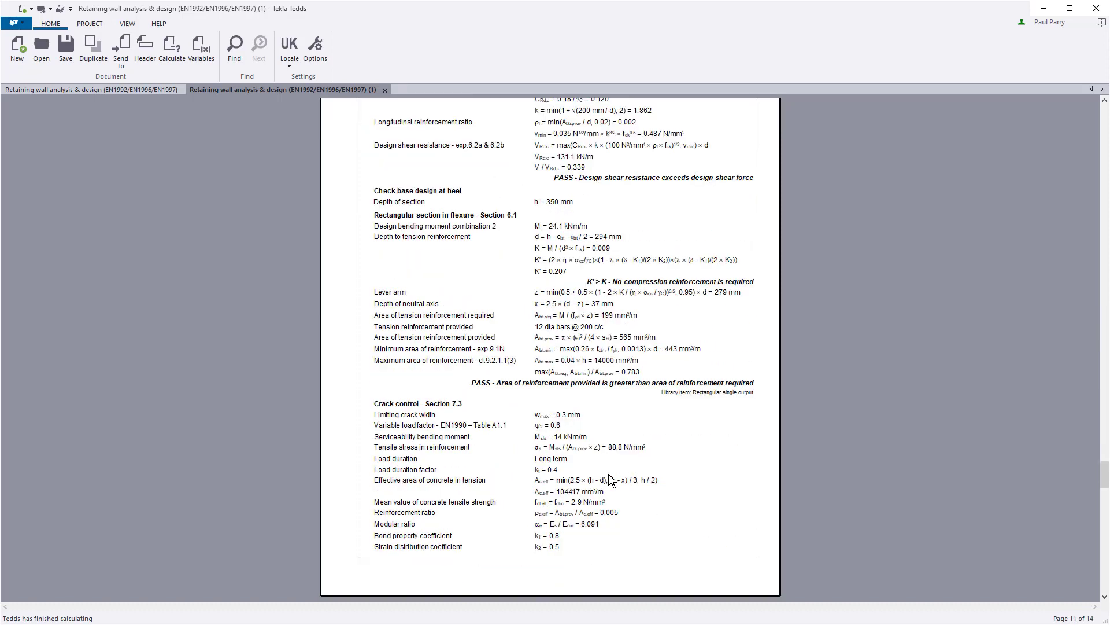